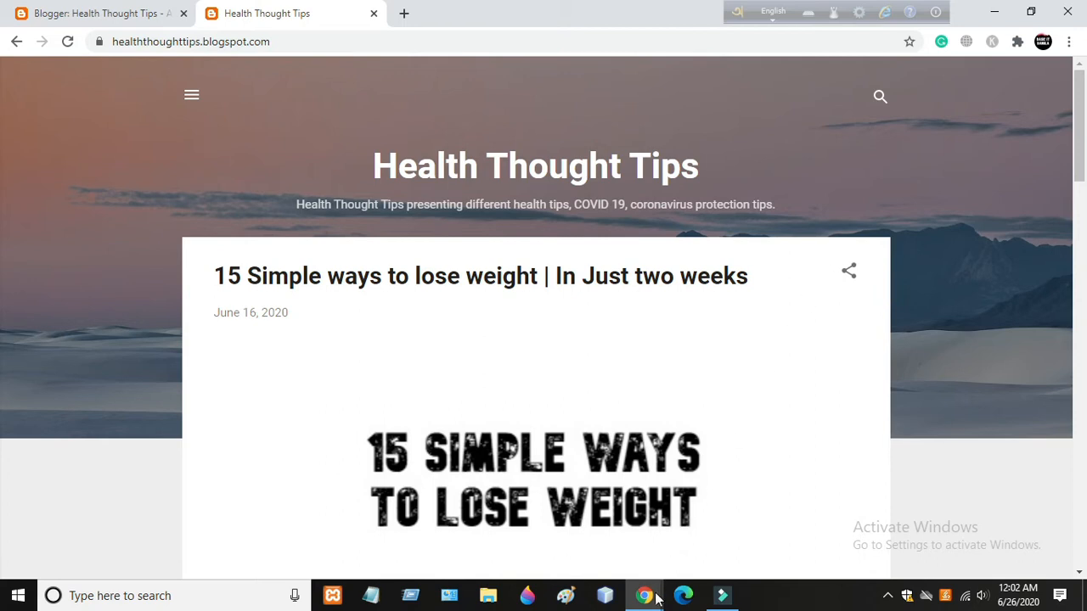
- Switch to the YouTube window, subscribe to the Basic IT Bangla channel and set its notifications to All
mouse_move(654, 590)
left_click(747, 492)
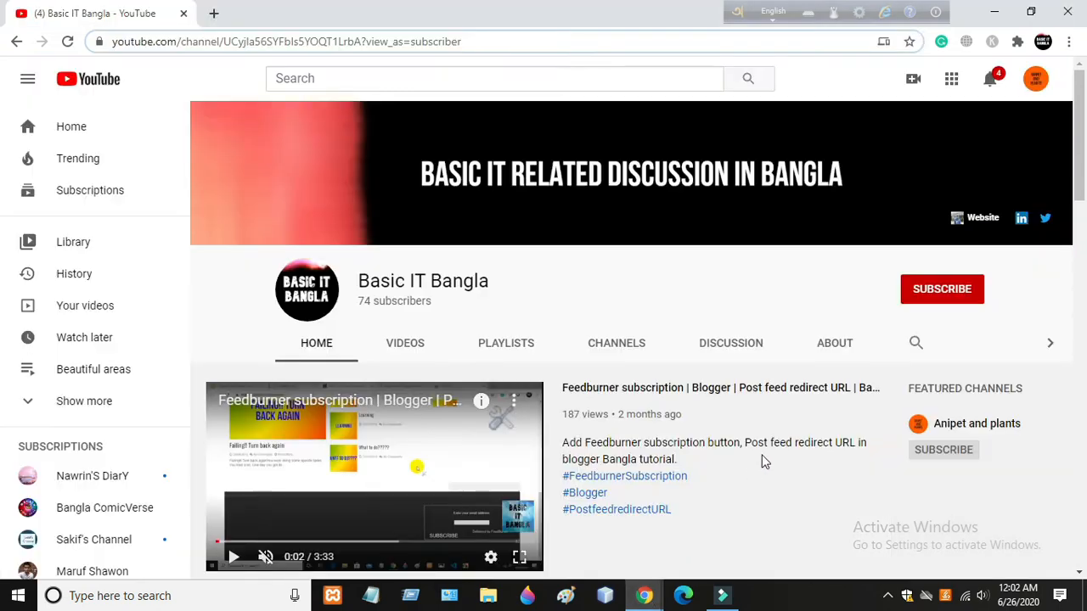
left_click(930, 291)
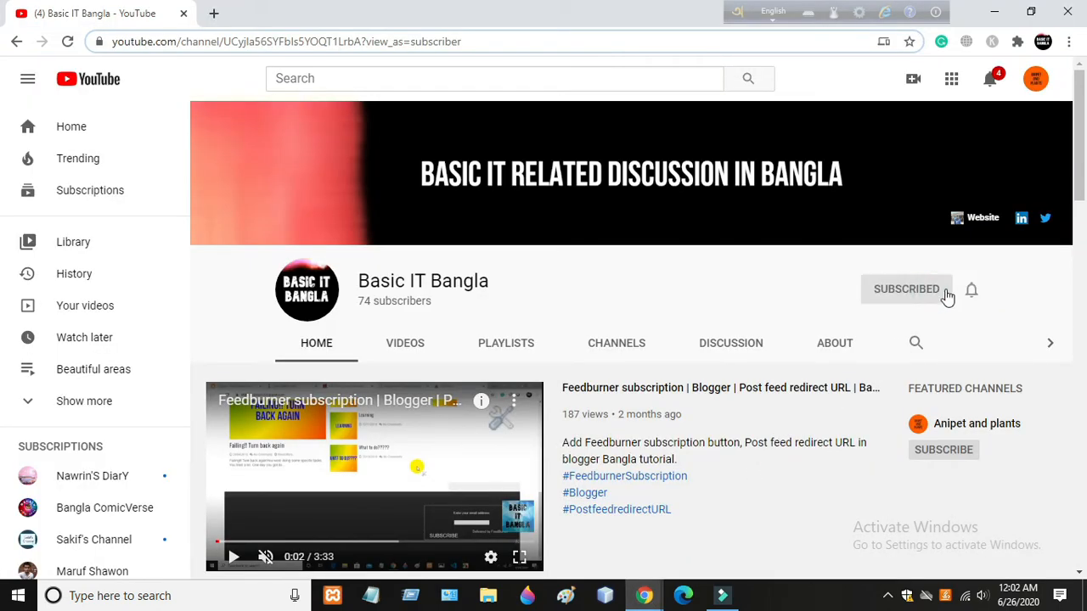
left_click(971, 290)
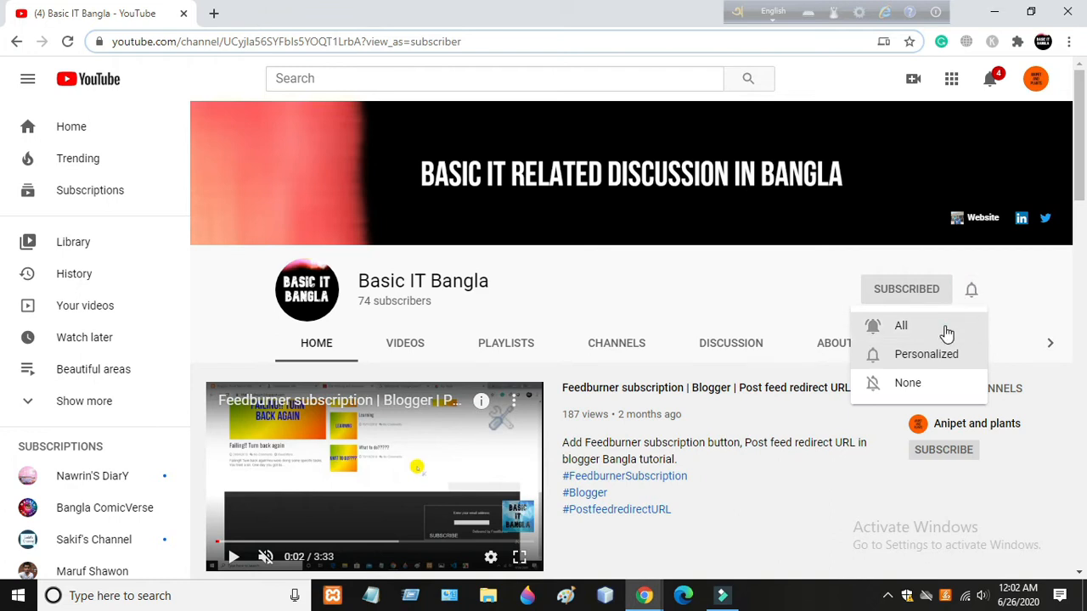
left_click(947, 331)
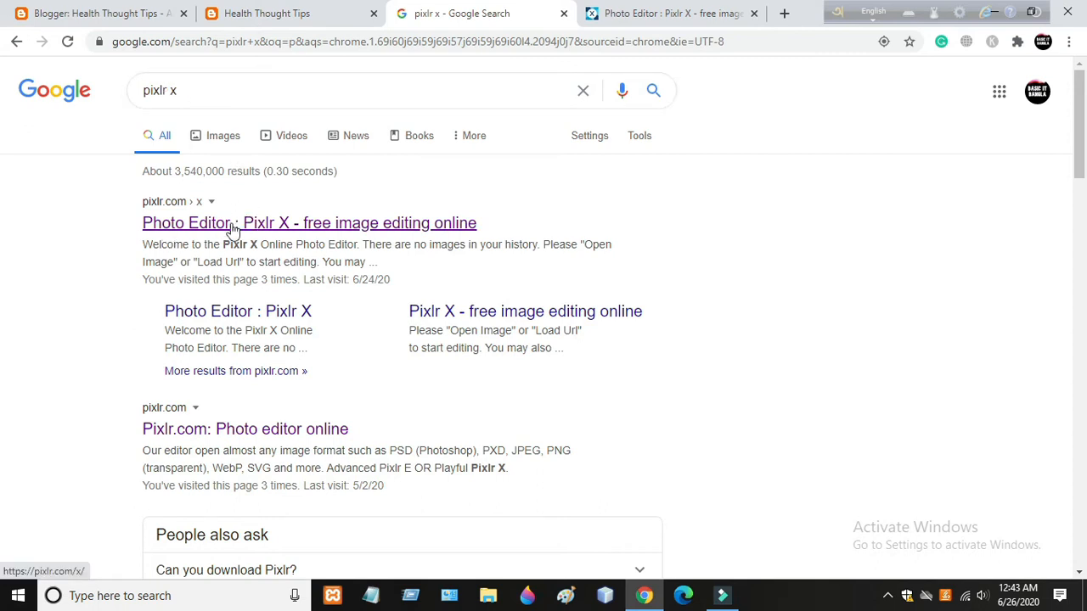
- Switch to the Pixlr X page, start a new image and name it Favicon
left_click(691, 17)
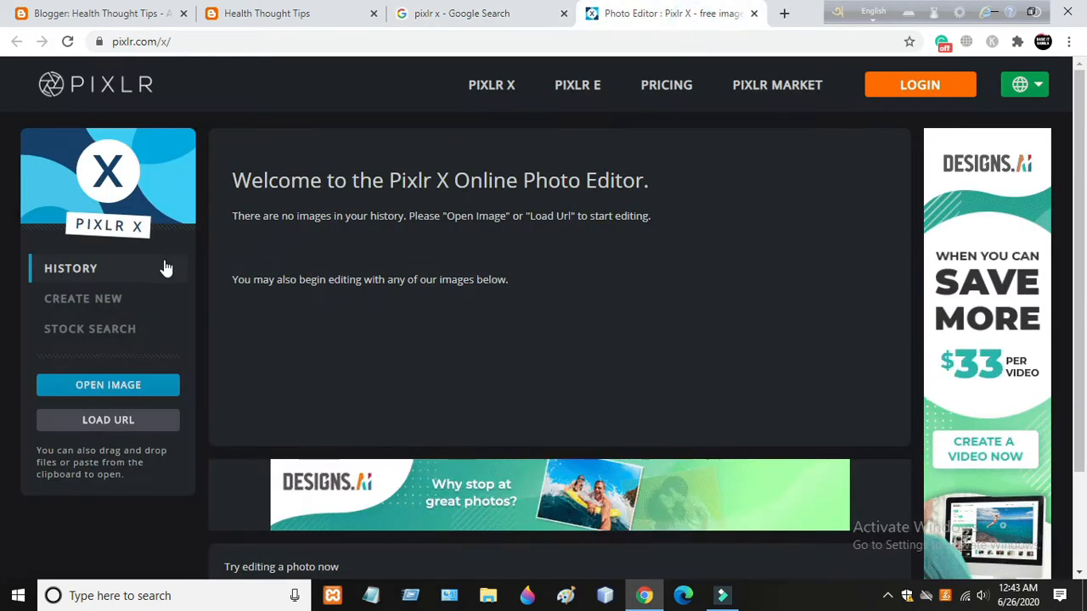
left_click(85, 301)
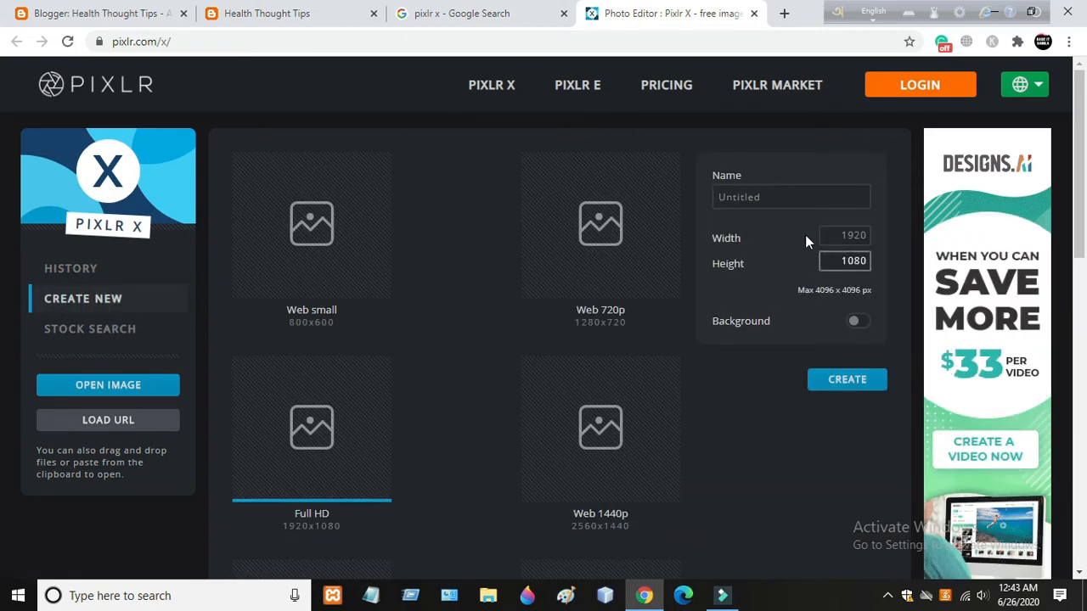
double_click(767, 197)
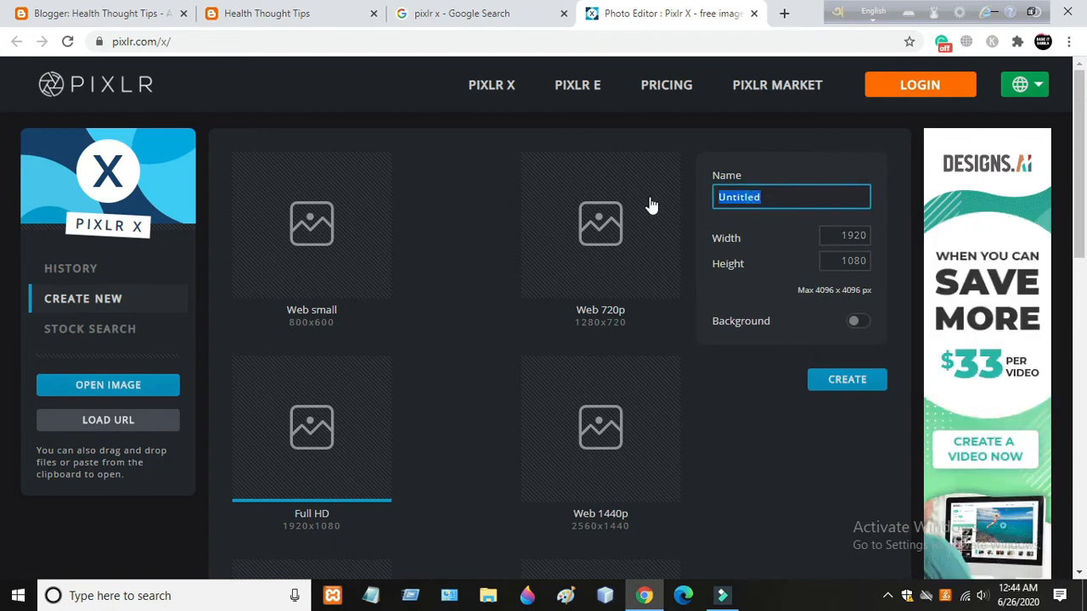
type("F")
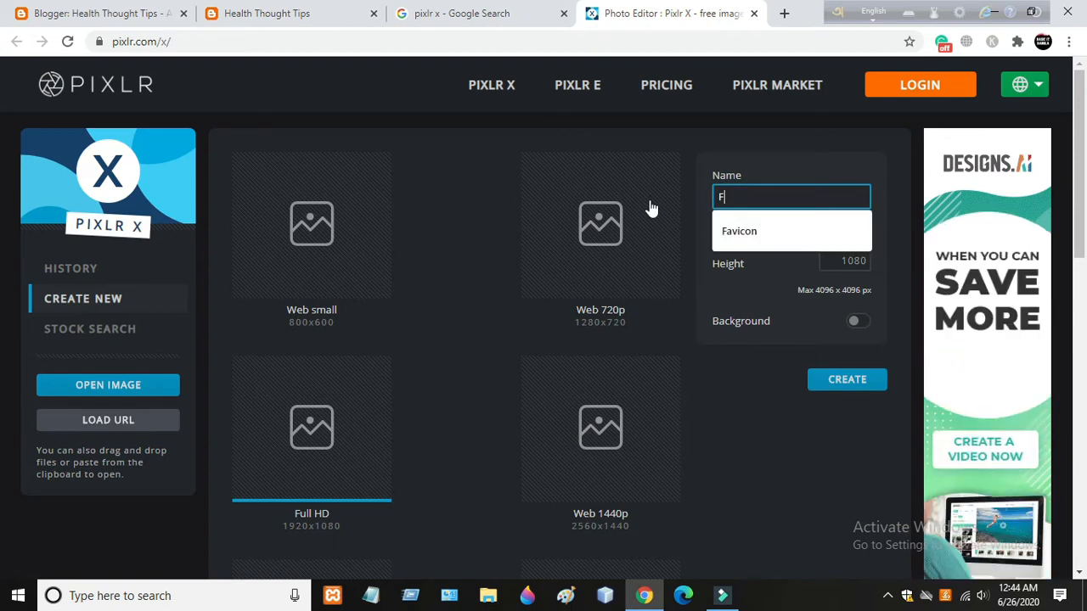
type("avic")
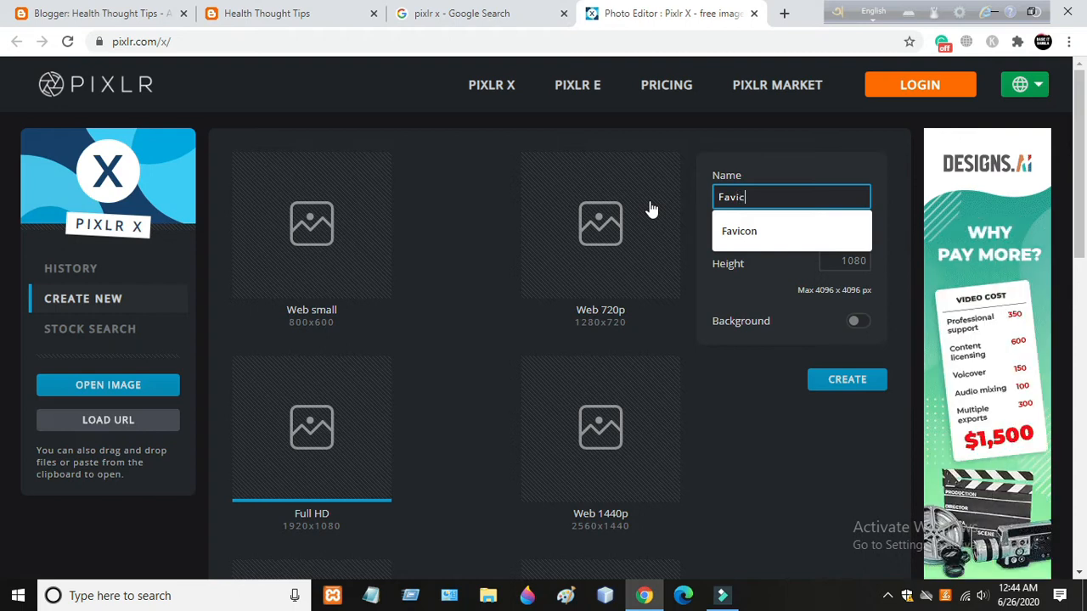
type("on")
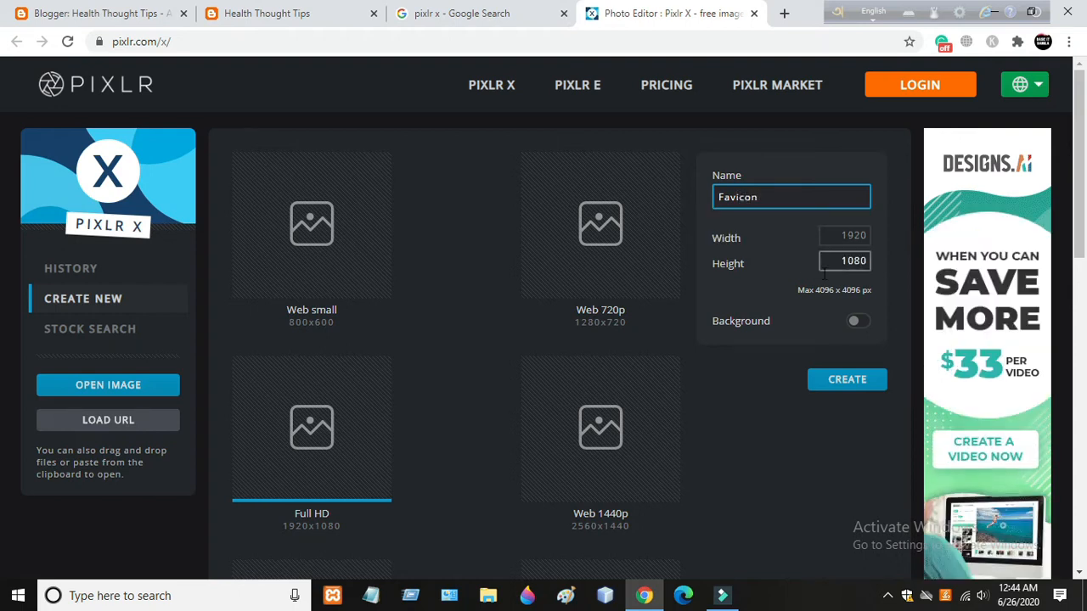
- Set the new image's width and height to 32 px each
left_click(845, 235)
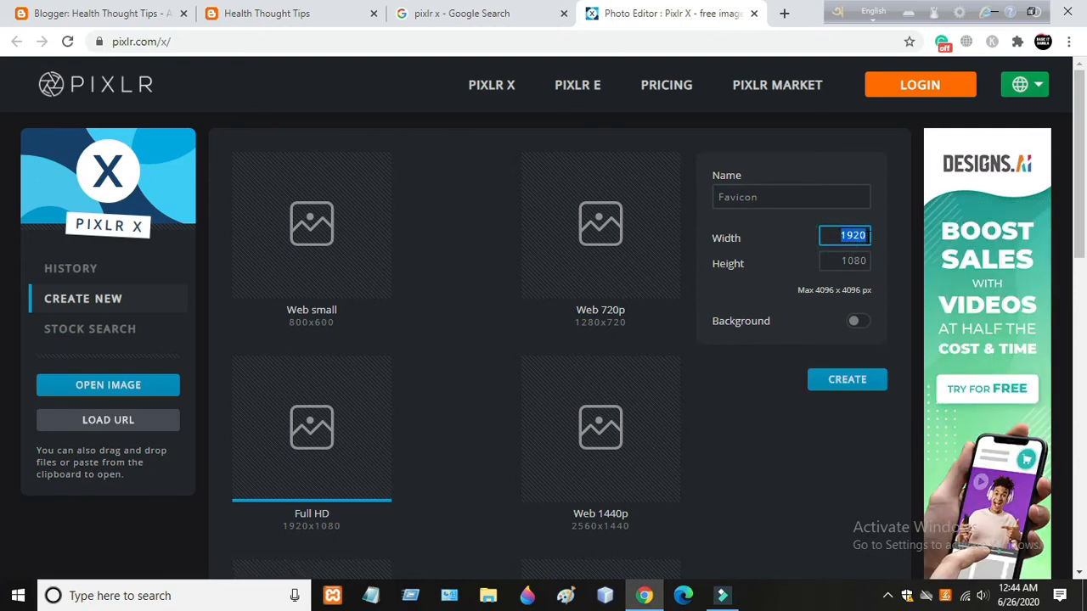
type("32")
left_click(843, 261)
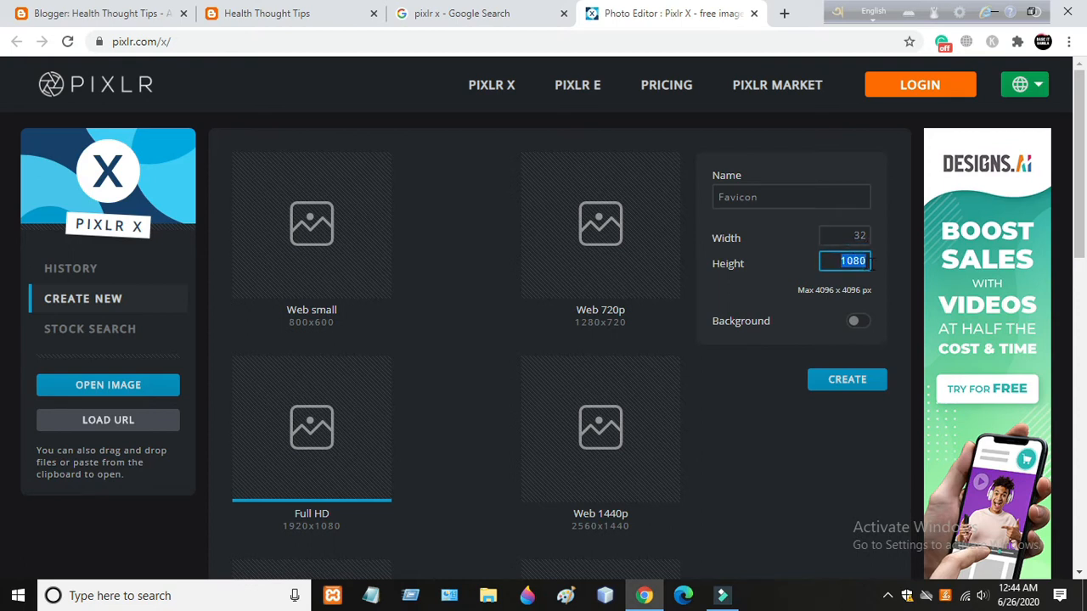
type("32")
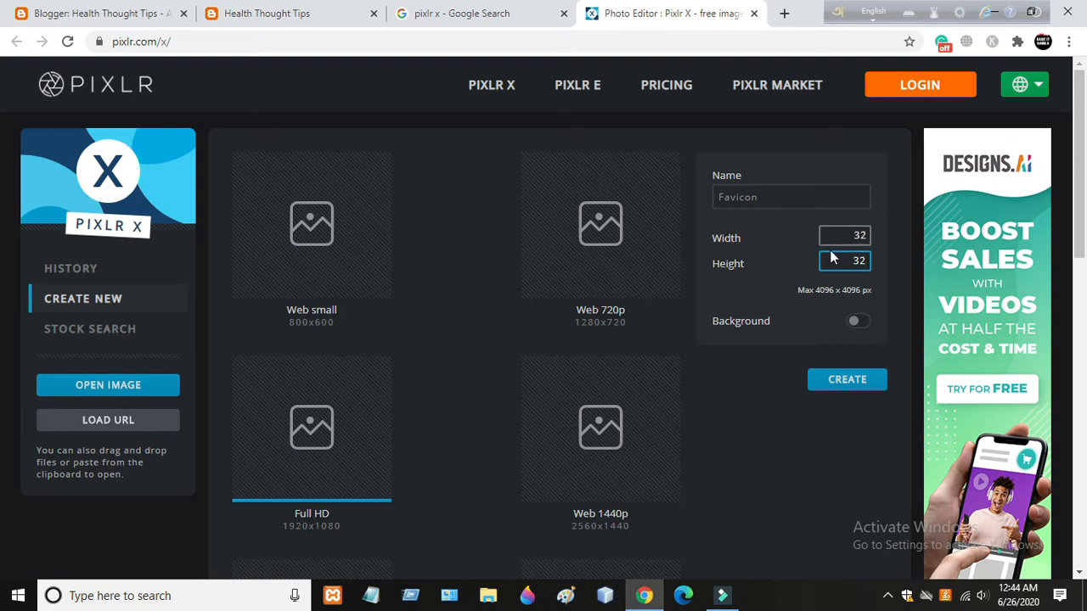
- Enable a white background (#FFFFFF) for the new image and create it
left_click(860, 324)
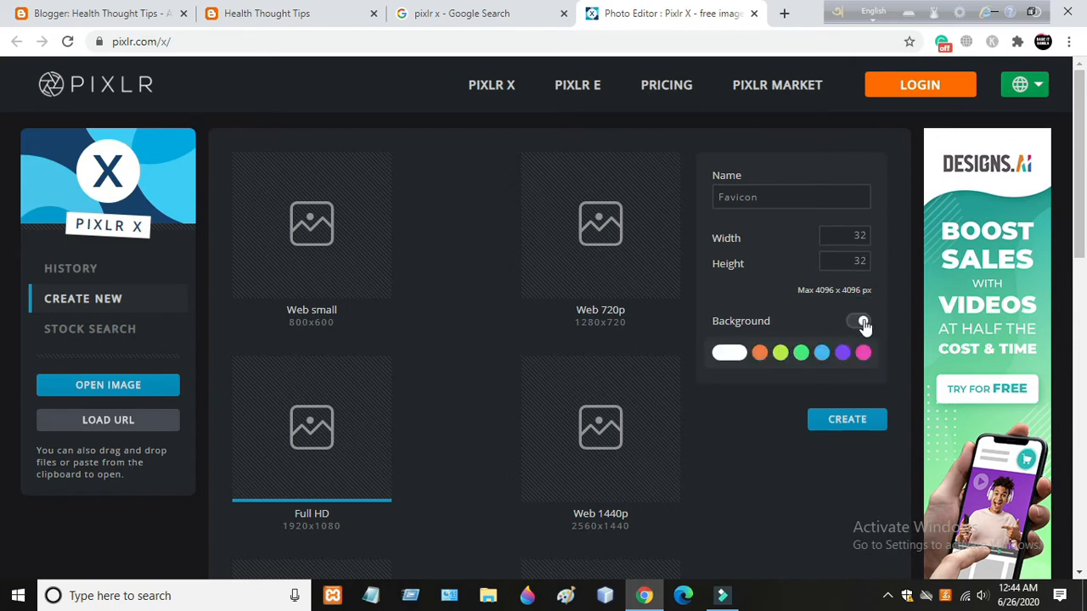
left_click(736, 353)
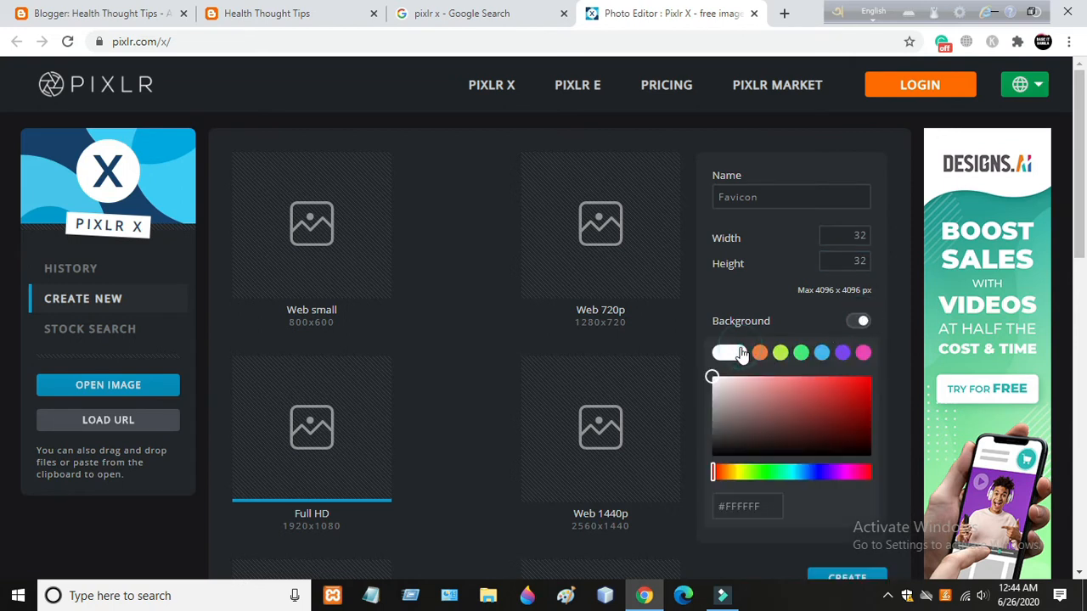
left_click_drag(807, 431, 709, 374)
scroll(788, 424, "down", 2)
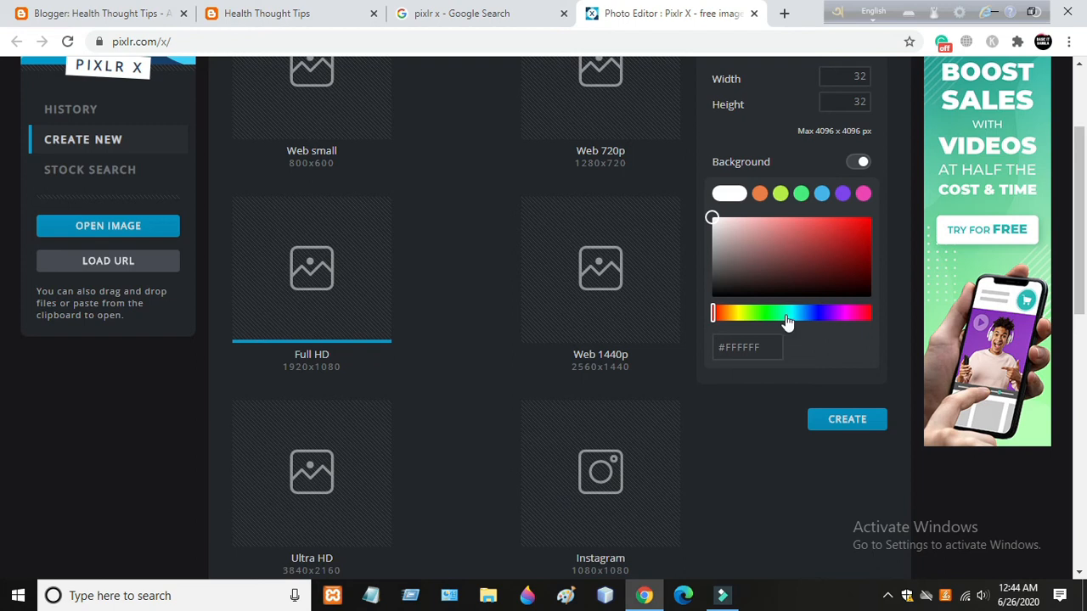
left_click(852, 425)
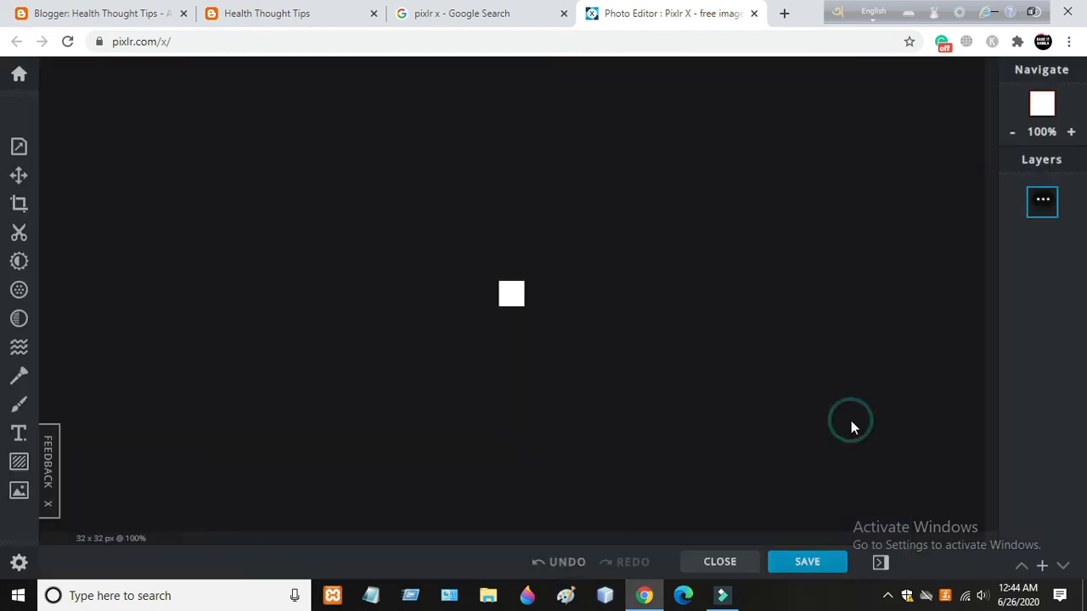
- Add a new text layer to the white canvas and make it read HTT
scroll(472, 406, "up", 4)
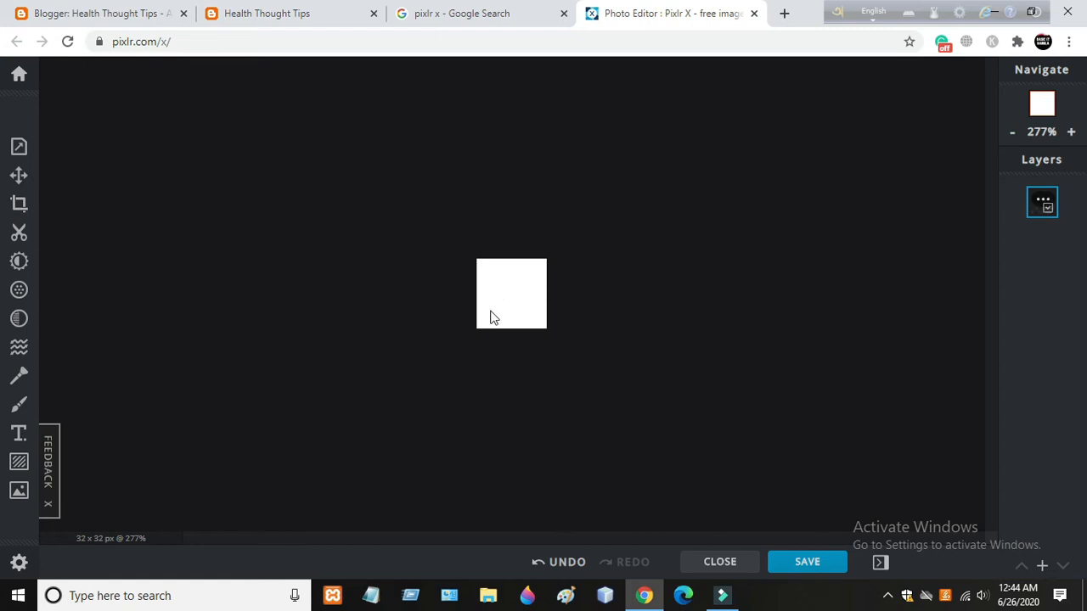
left_click(18, 433)
left_click(133, 161)
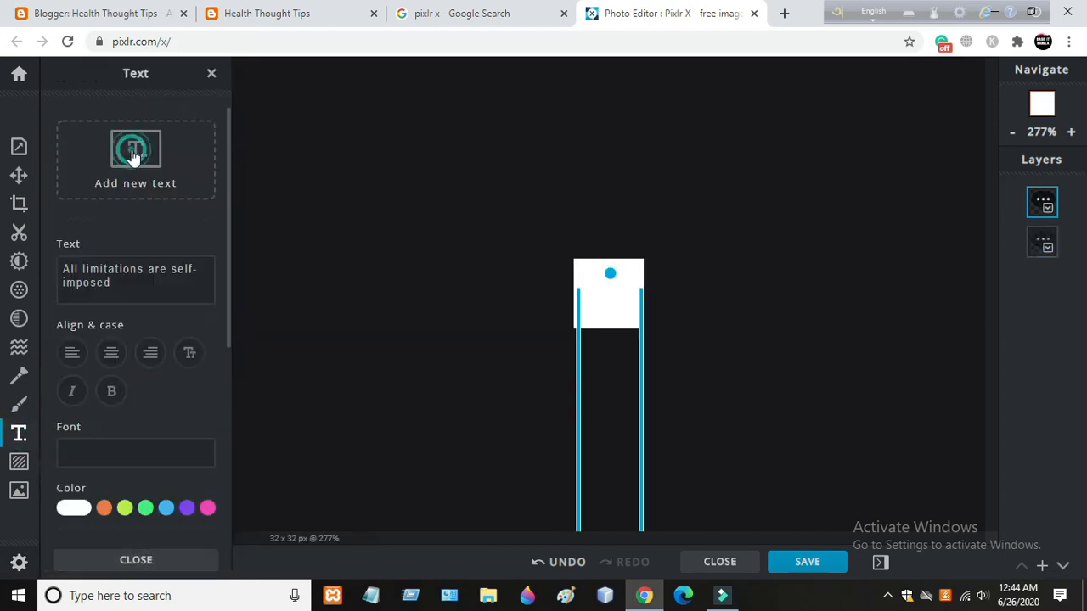
left_click(134, 290)
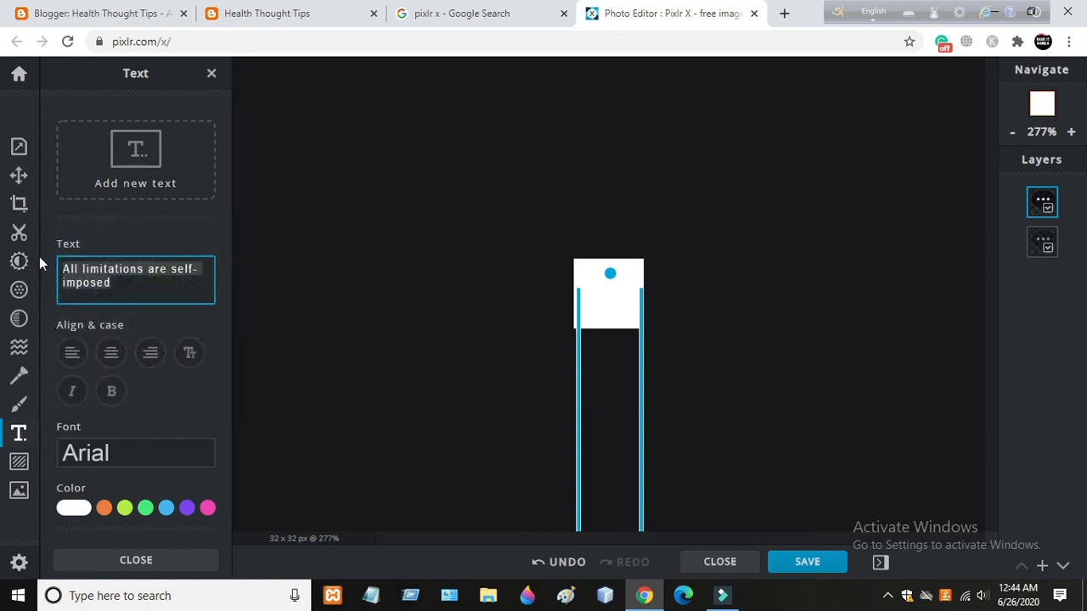
type("HTT")
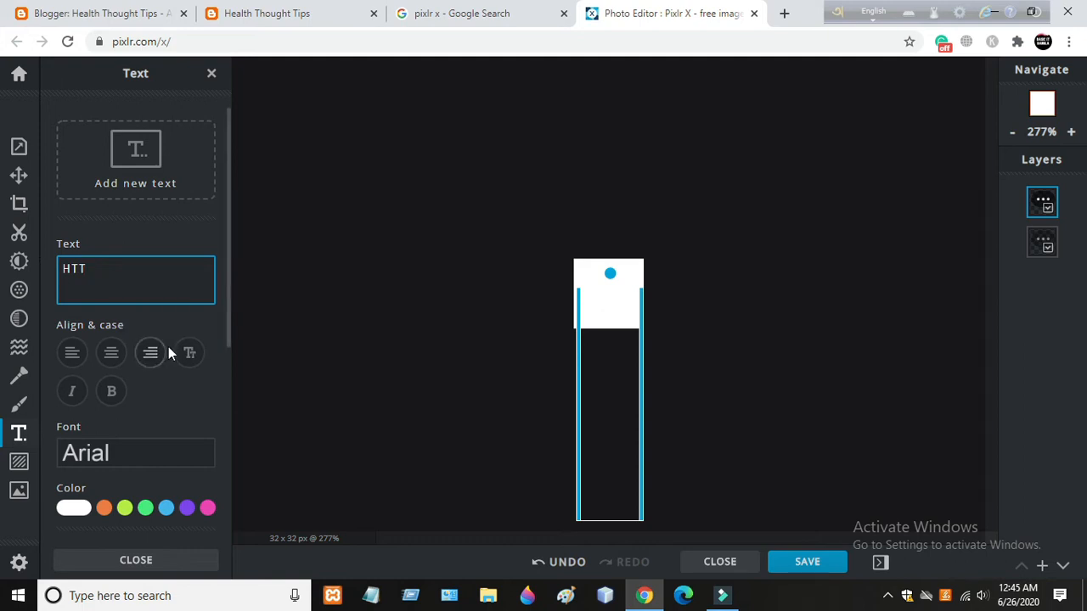
- Set the HTT text's size to 16 and its colour to black (#000000)
scroll(129, 373, "down", 2)
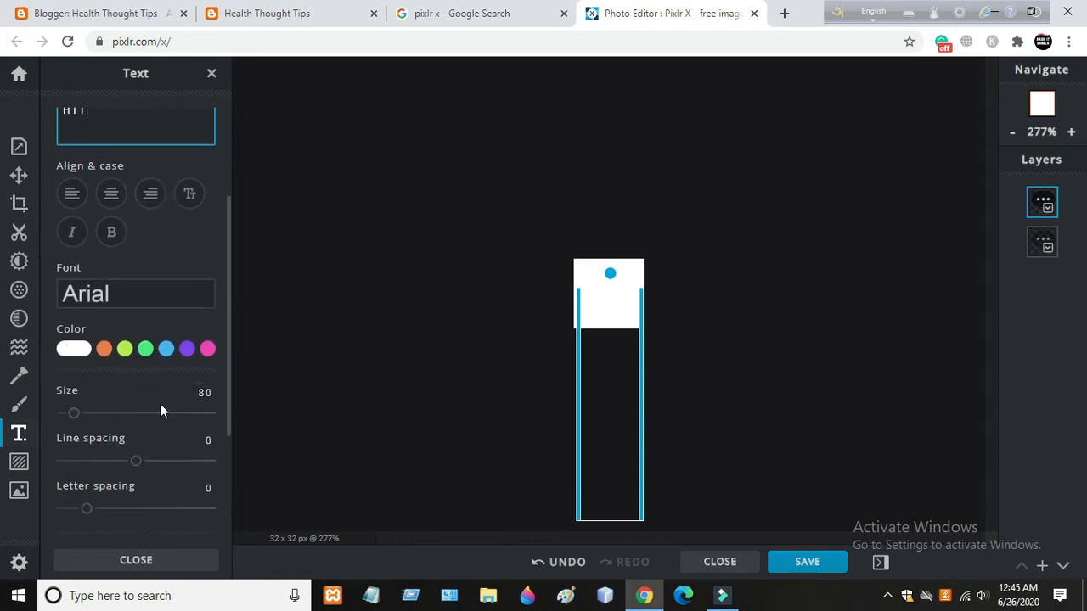
double_click(195, 393)
type("16")
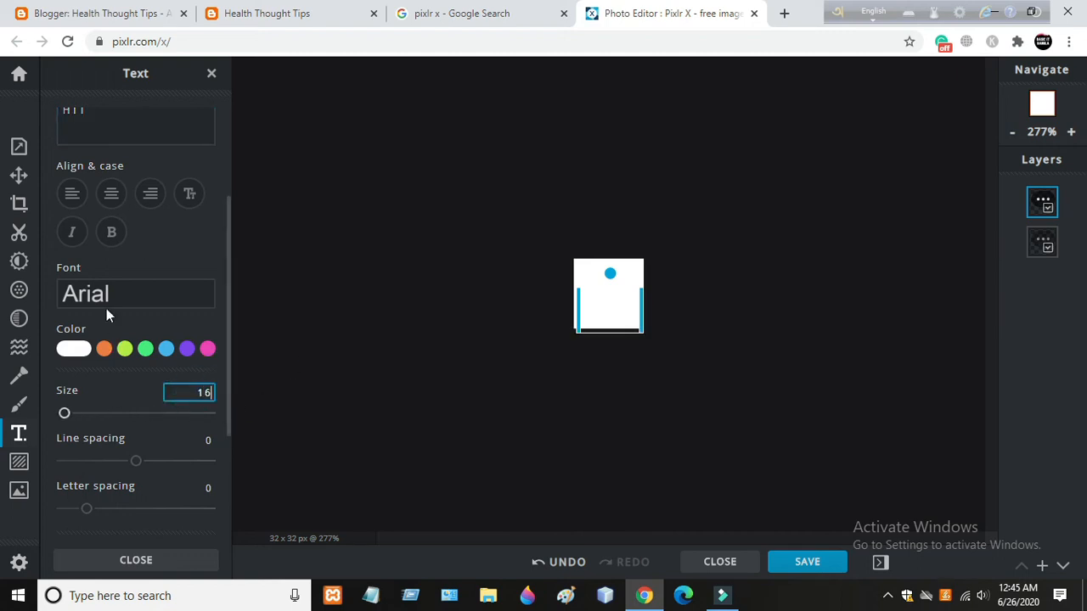
scroll(106, 310, "up", 1)
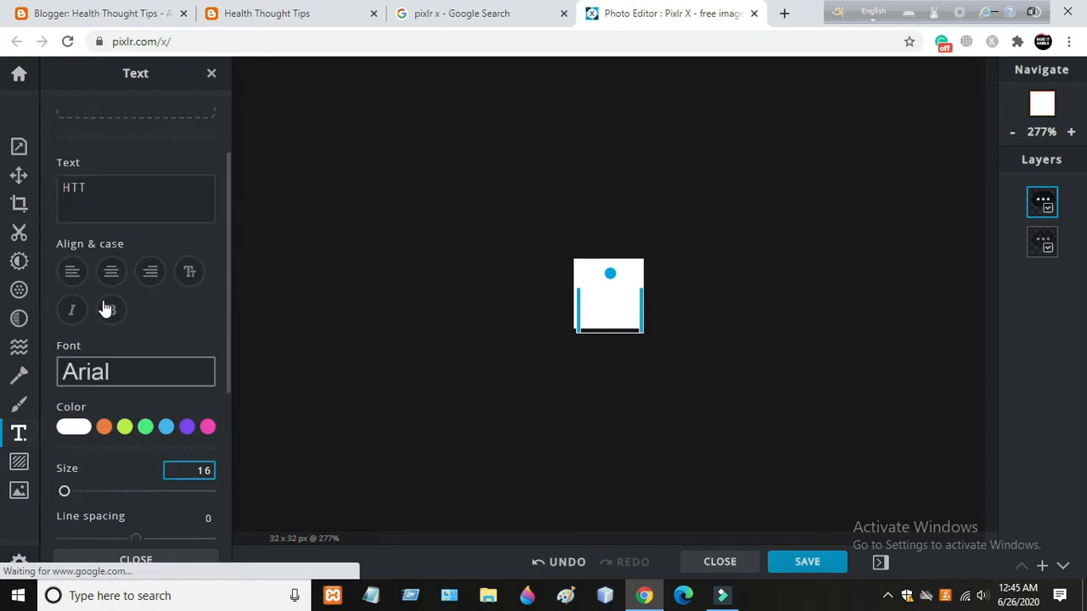
left_click(74, 430)
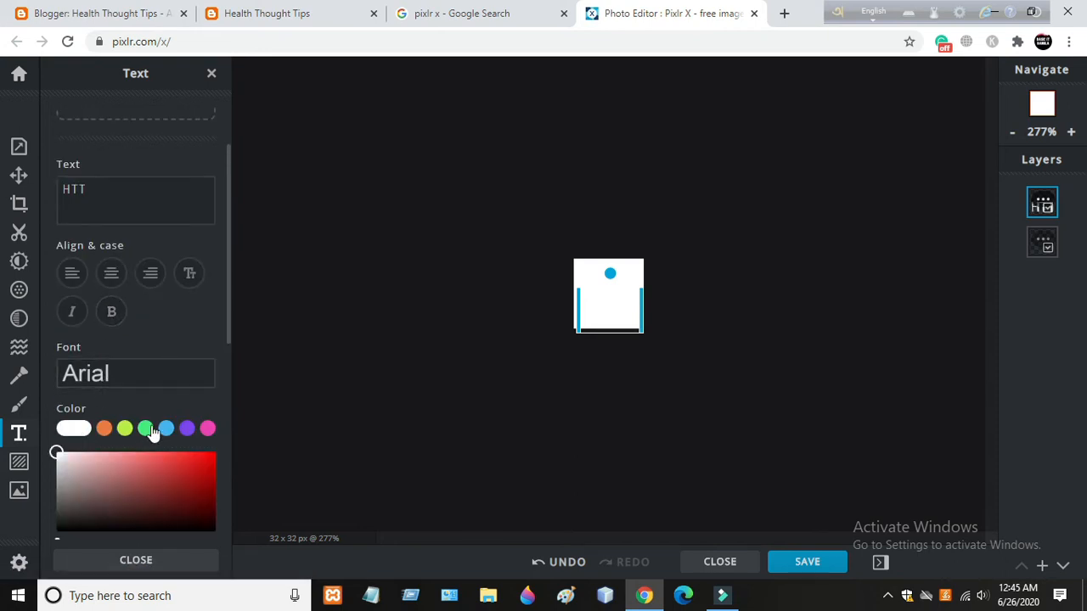
scroll(149, 416, "down", 1)
left_click_drag(125, 424, 228, 461)
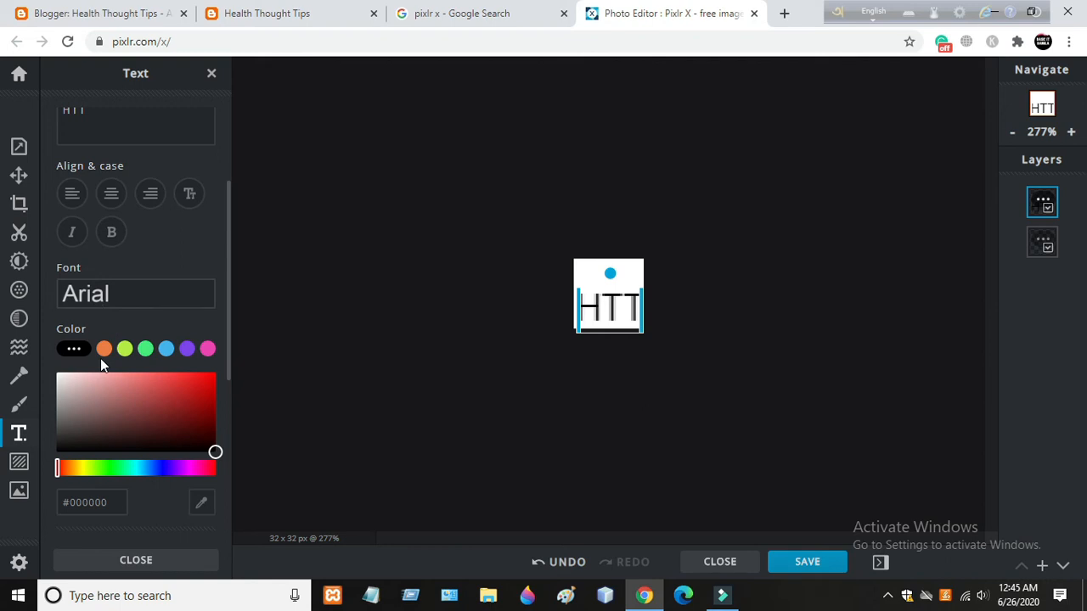
- Change the HTT text's font to Beornheard and centre the text on the canvas
left_click(100, 296)
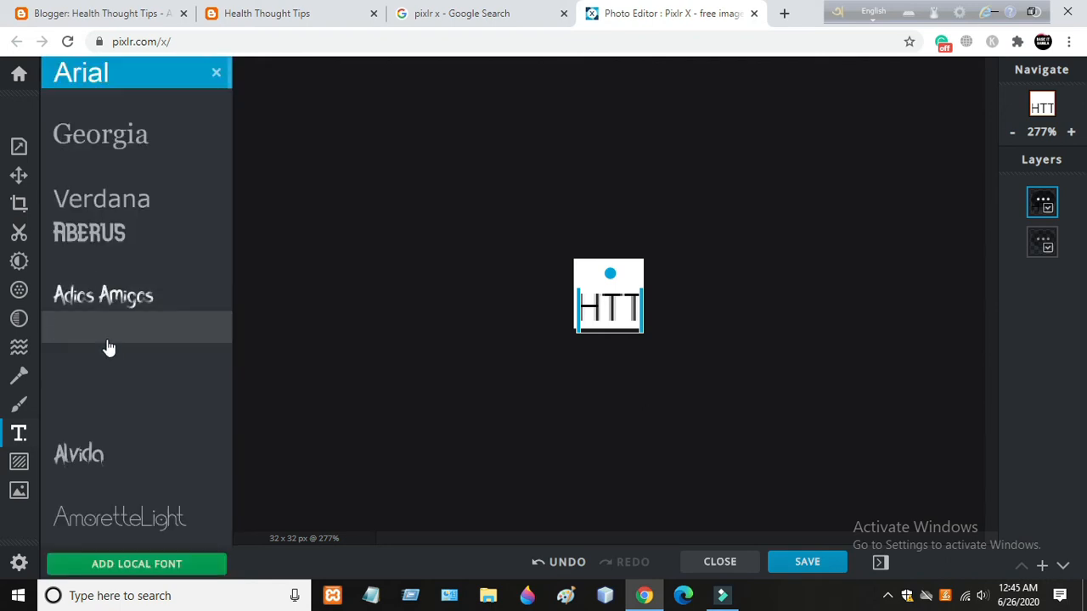
scroll(127, 389, "down", 5)
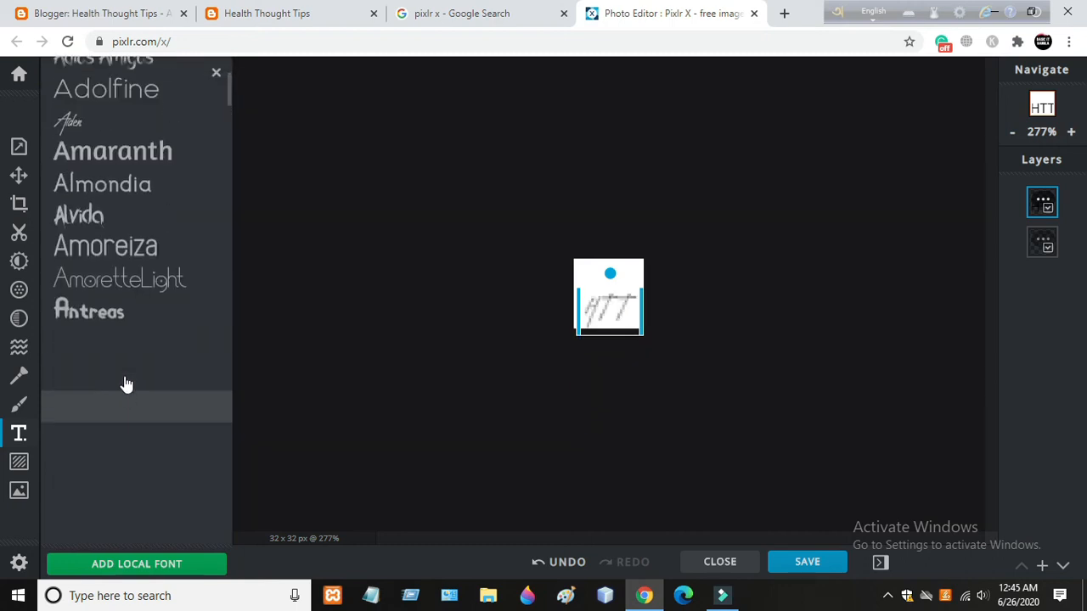
scroll(127, 340, "up", 3)
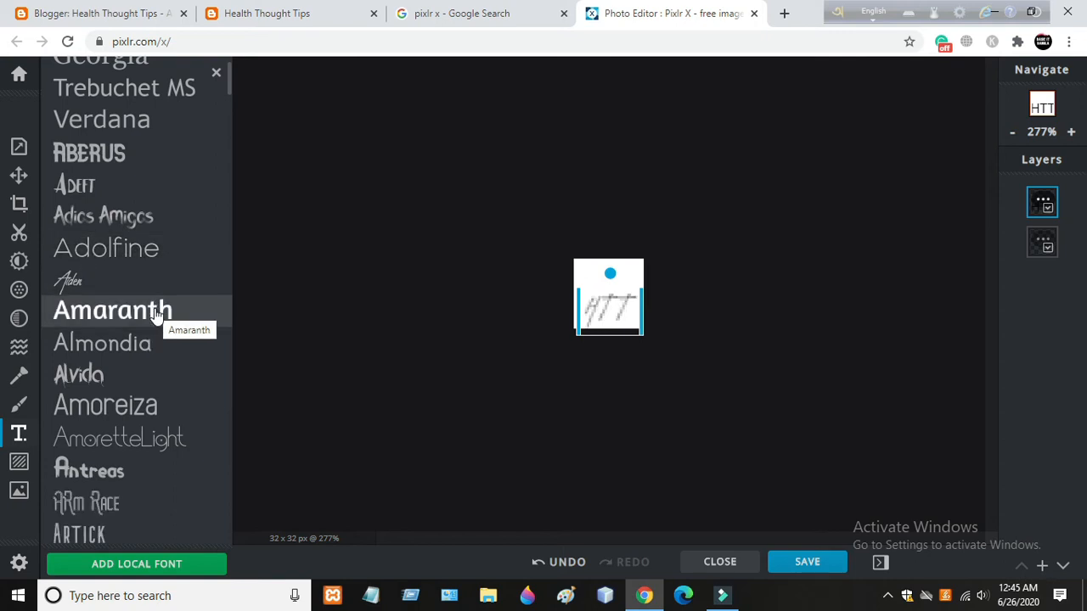
scroll(151, 340, "down", 6)
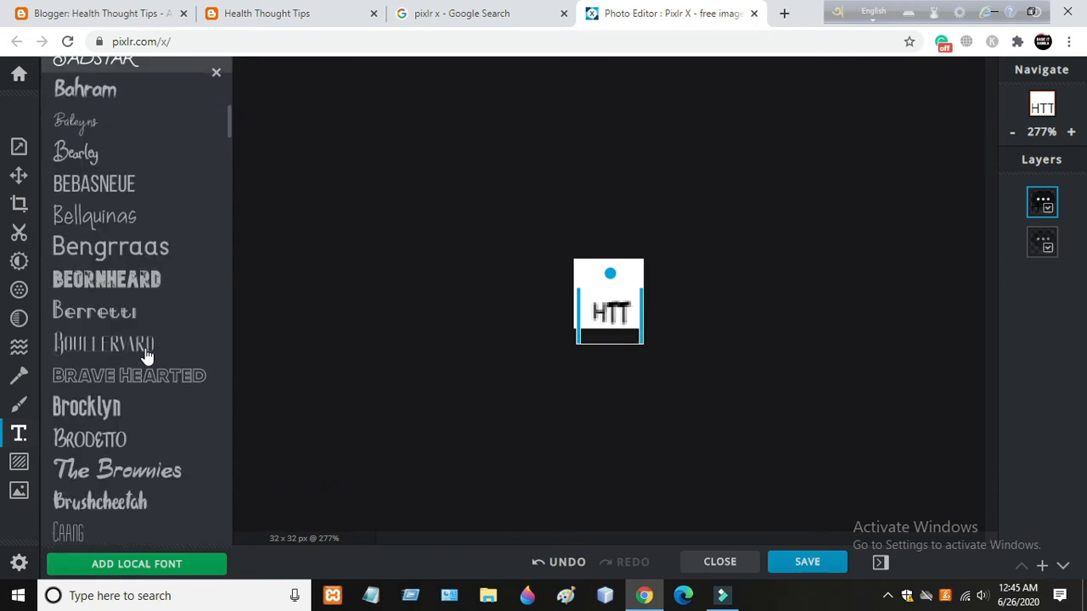
left_click(151, 281)
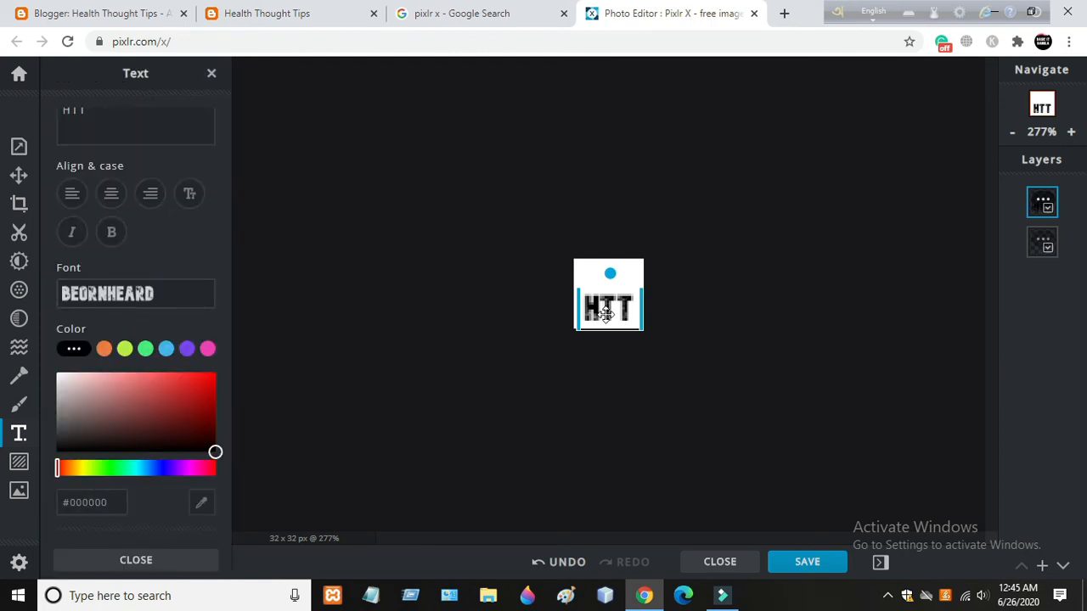
left_click_drag(606, 314, 607, 295)
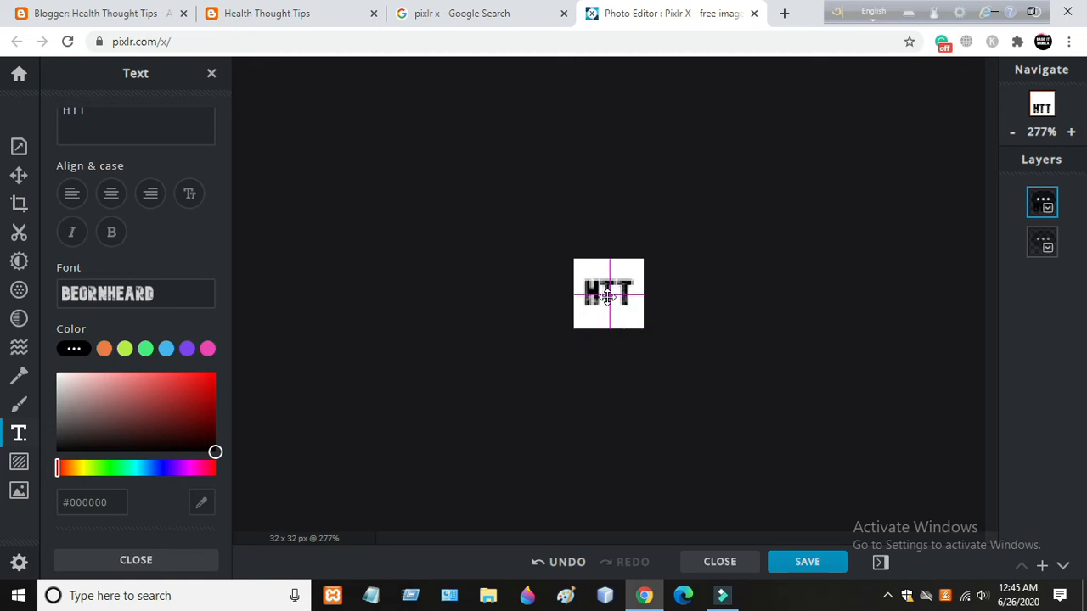
left_click_drag(606, 295, 606, 294)
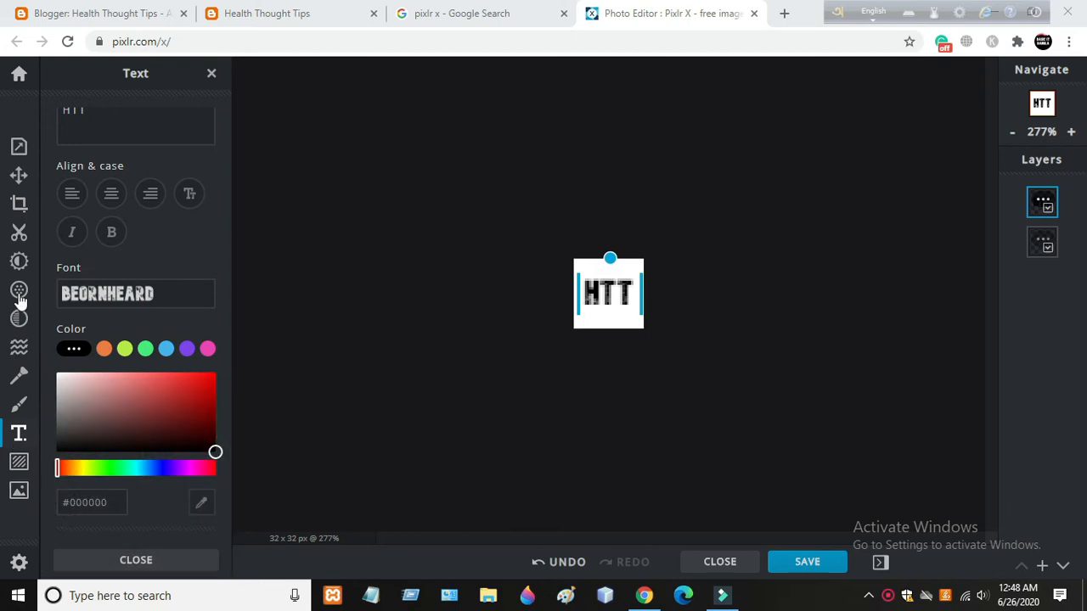
- Browse the border designs among the elements that can be added to the image
left_click(19, 463)
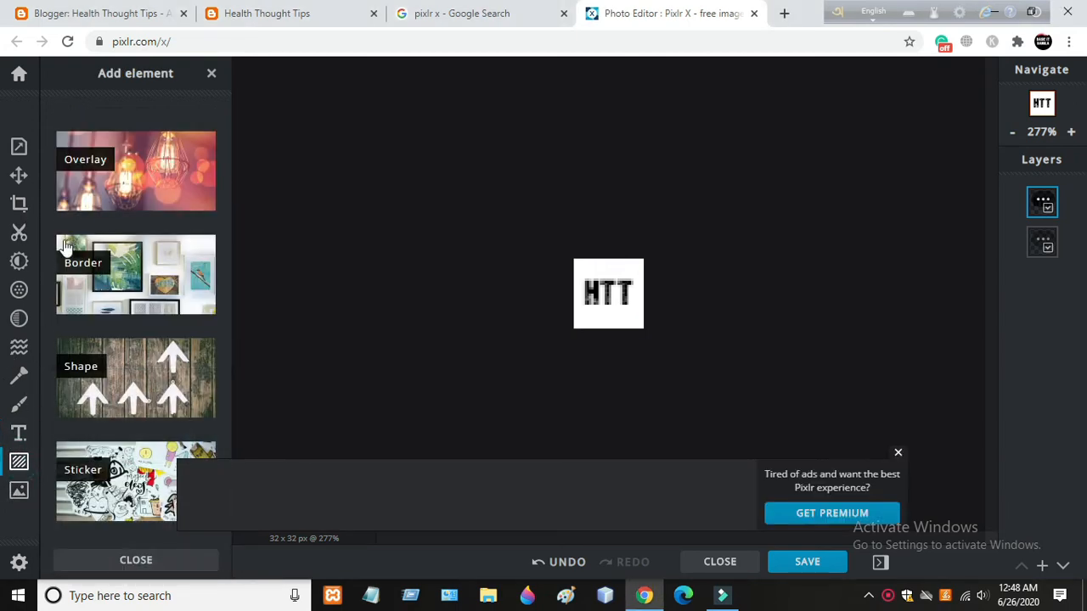
left_click(108, 283)
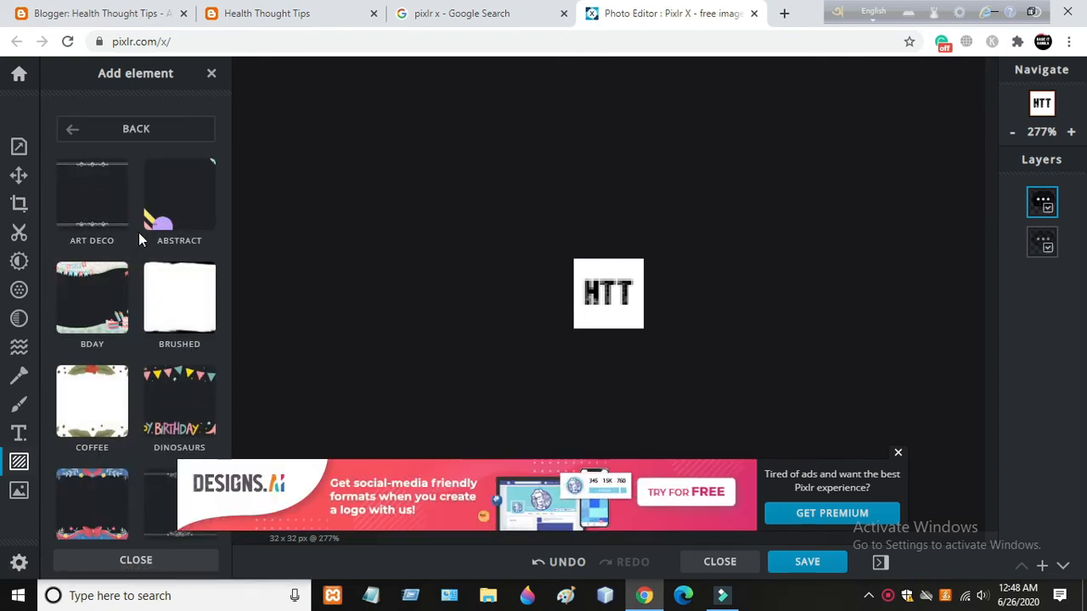
scroll(140, 241, "down", 2)
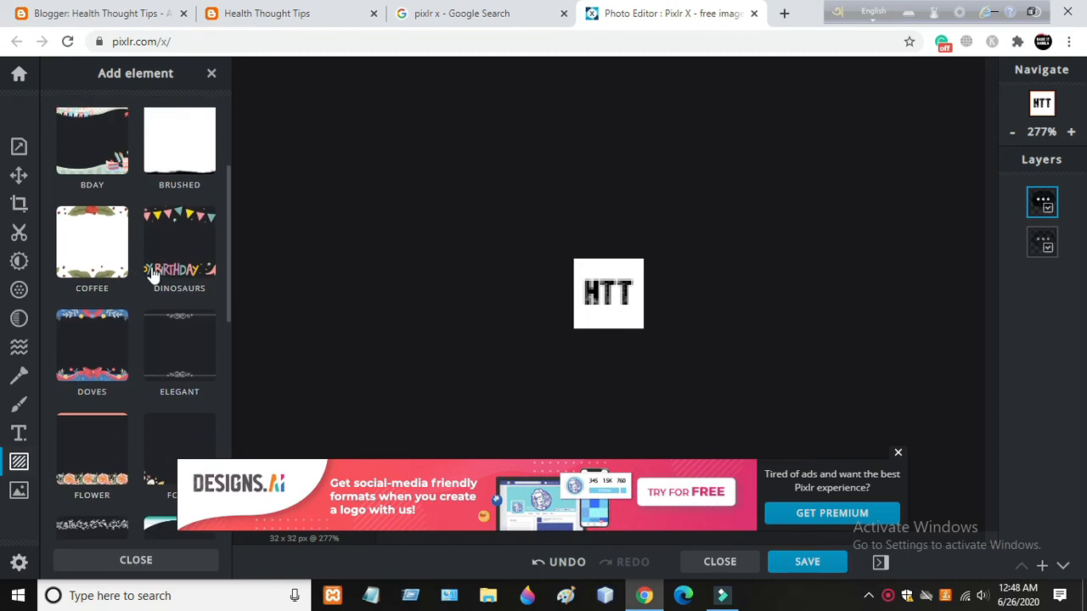
scroll(155, 274, "up", 2)
scroll(155, 273, "up", 1)
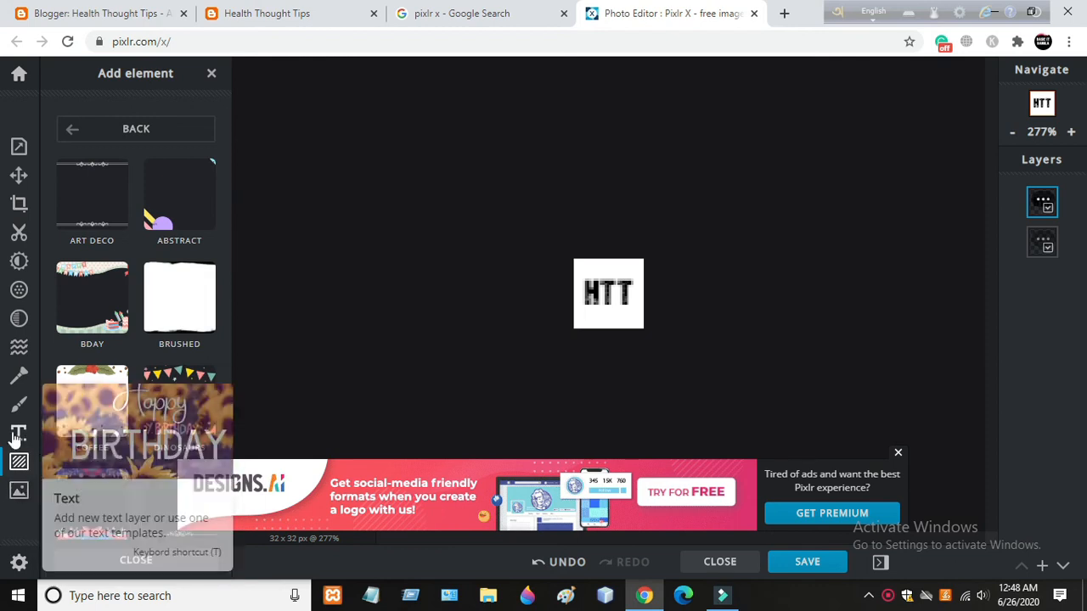
- Save the HTT image in PNG format as Favicon.png and download it
left_click(806, 562)
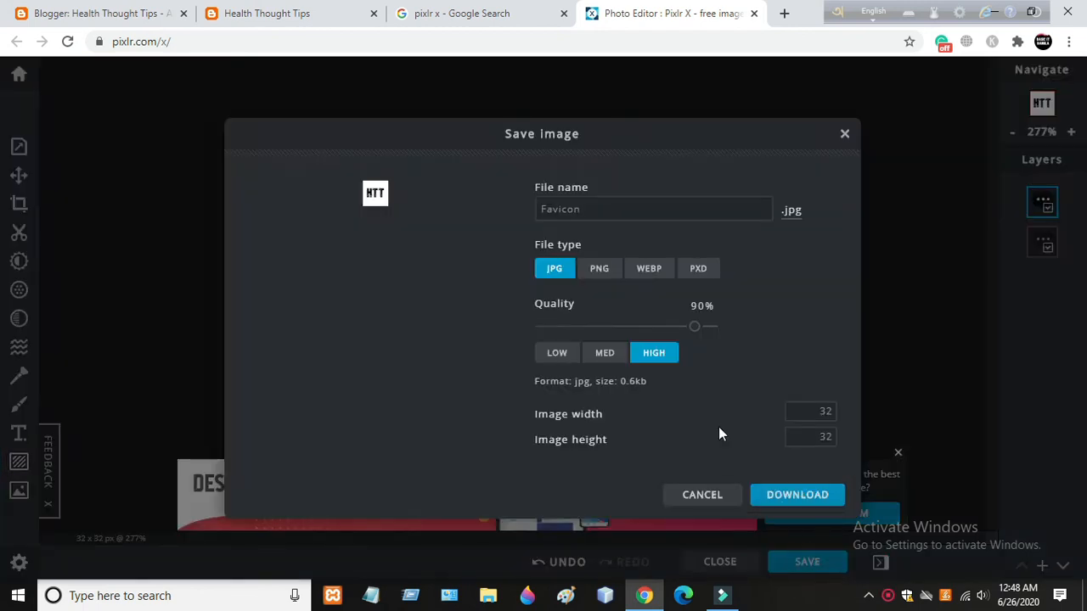
left_click(596, 269)
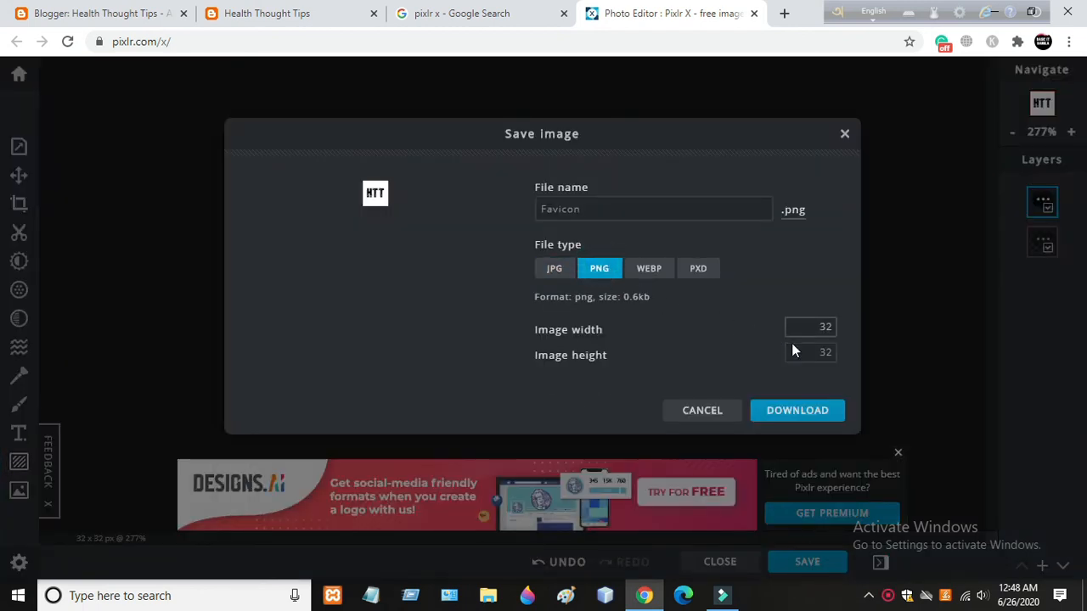
left_click(798, 414)
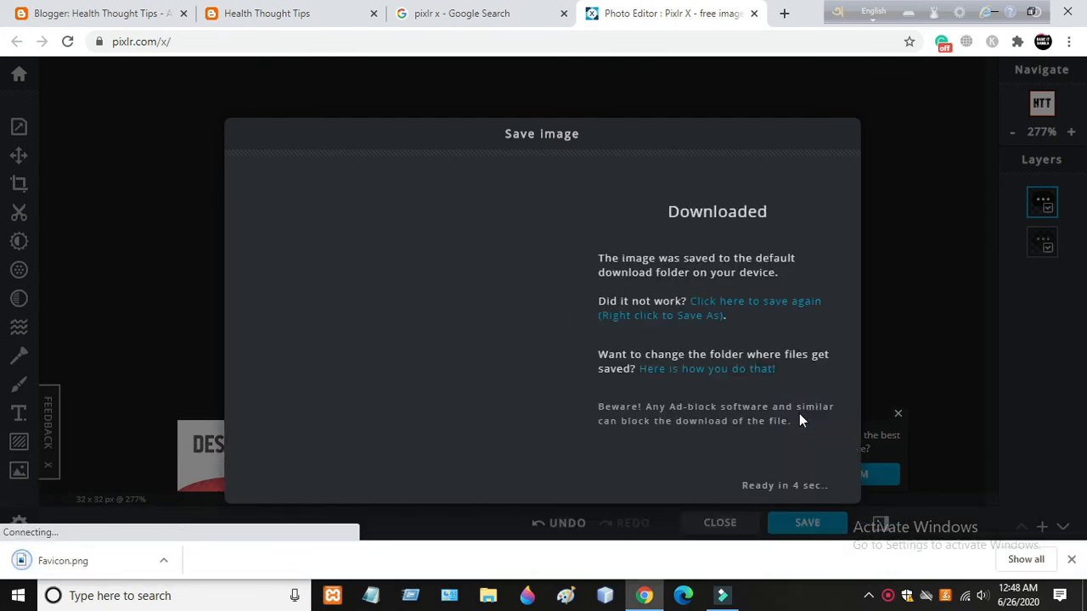
- Show the downloaded Favicon.png in its folder, view the image and close the viewer
right_click(61, 560)
left_click(112, 523)
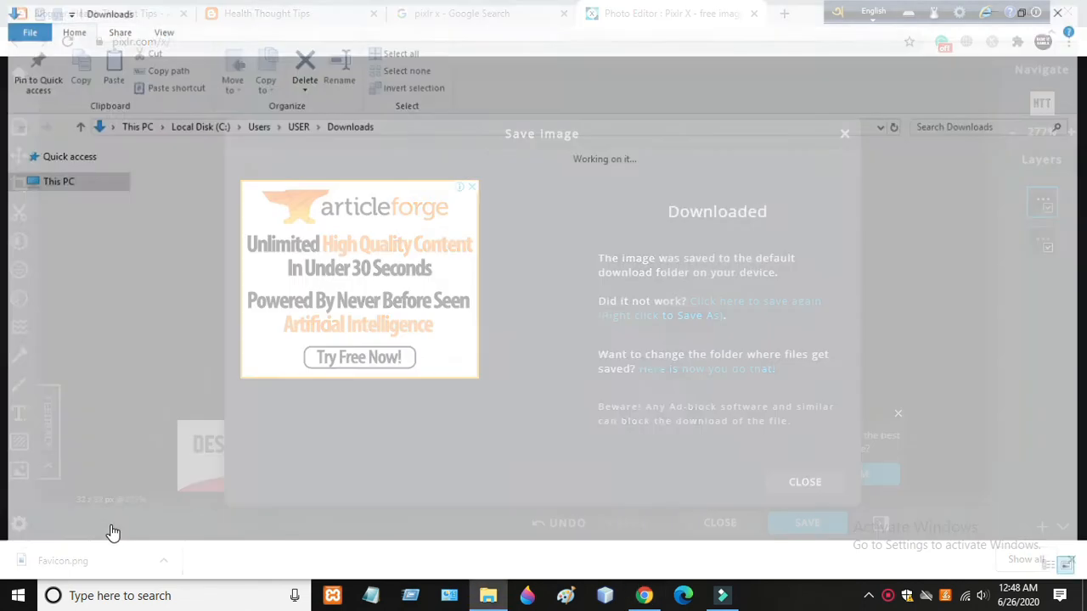
double_click(268, 235)
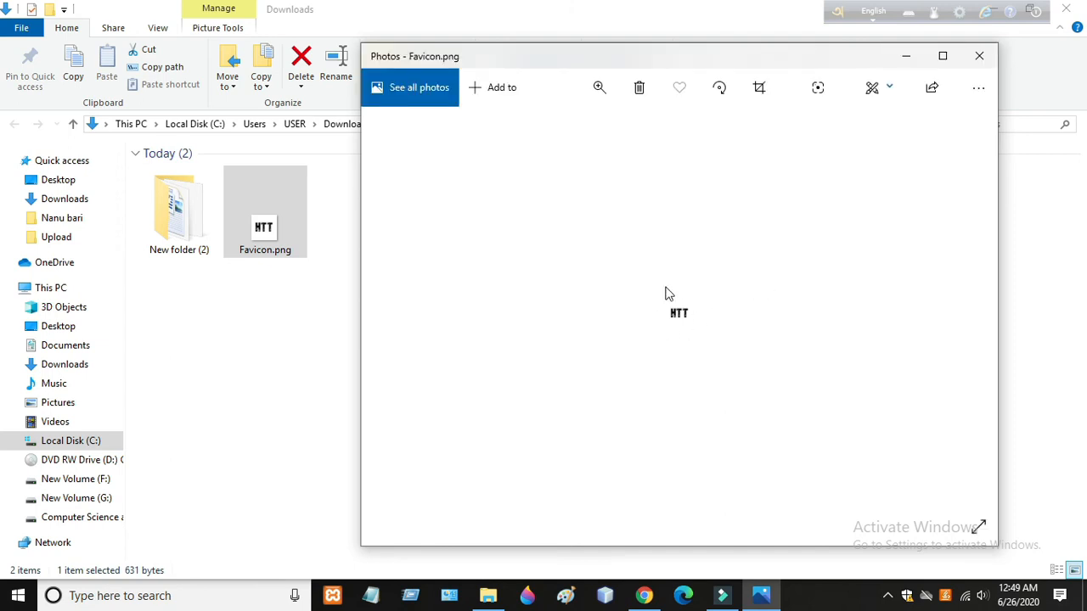
left_click(979, 57)
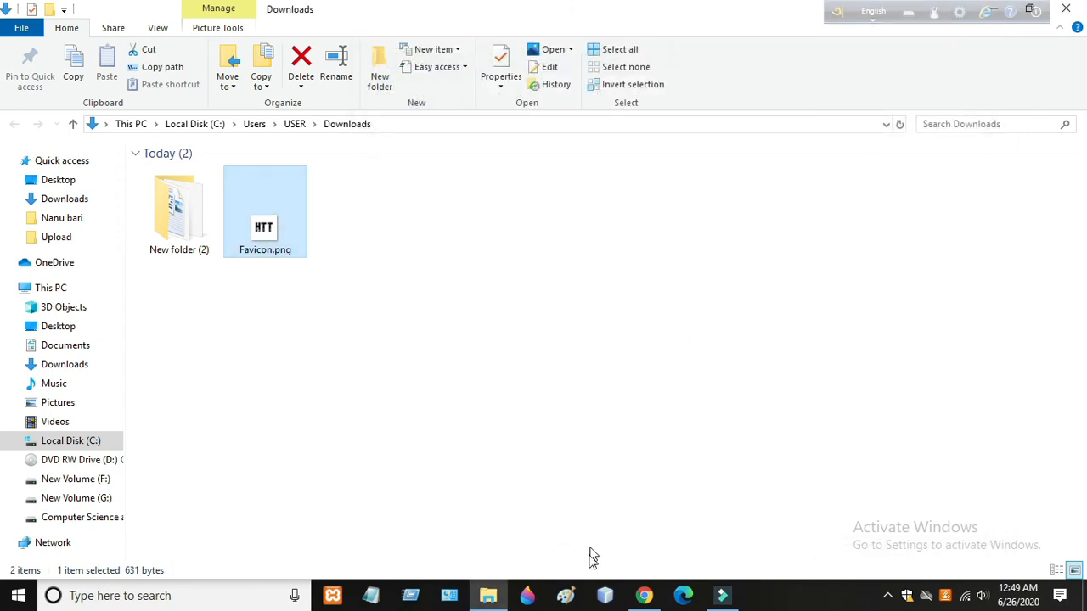
- Switch to Blogger in the browser and open the favicon configuration from the Health Thought Tips layout
left_click(645, 595)
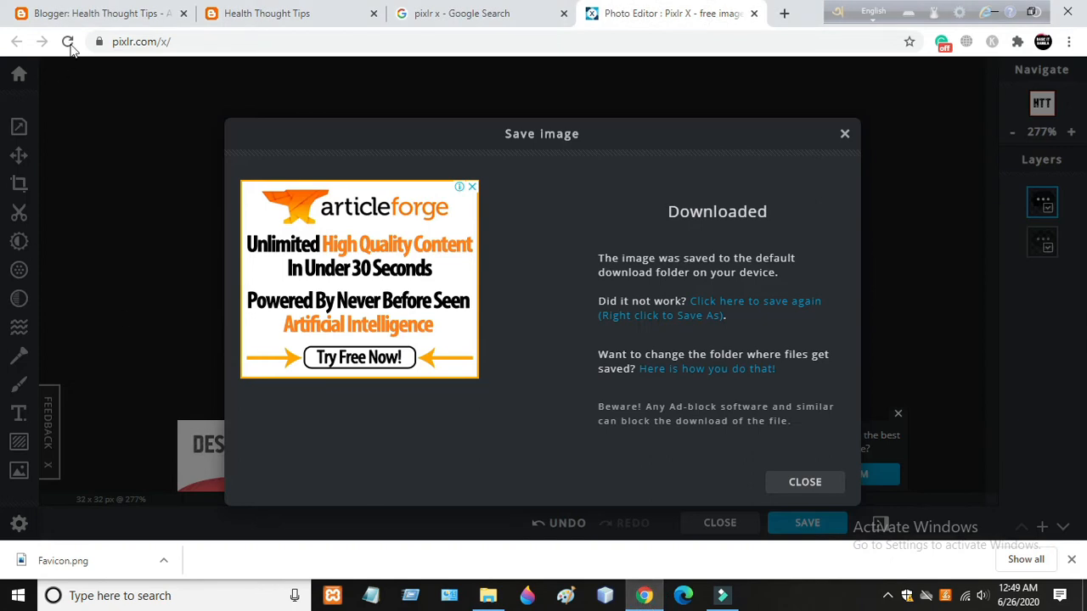
left_click(97, 12)
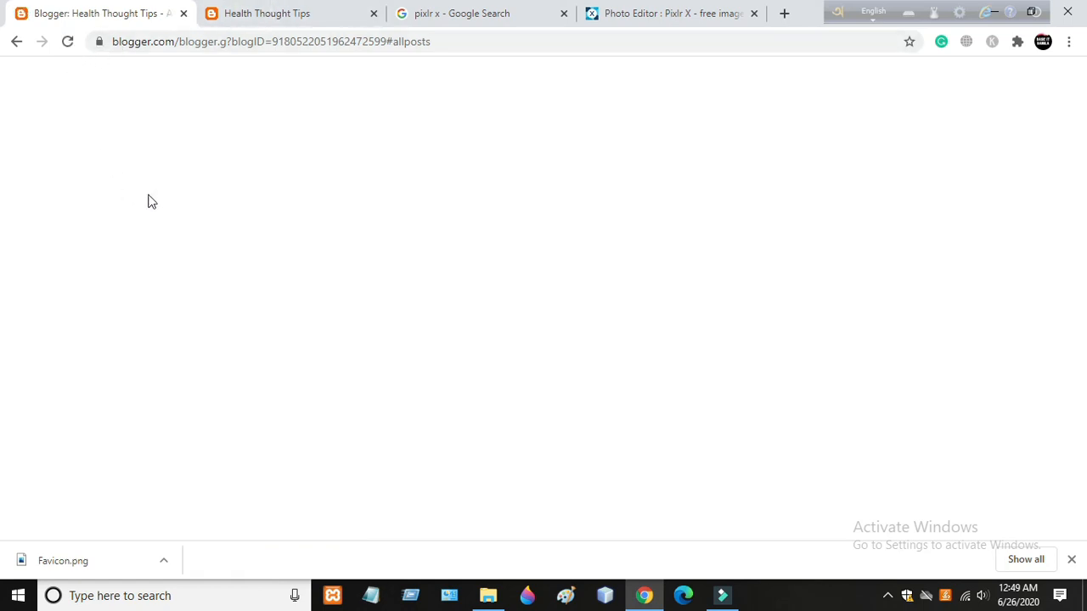
scroll(95, 331, "down", 2)
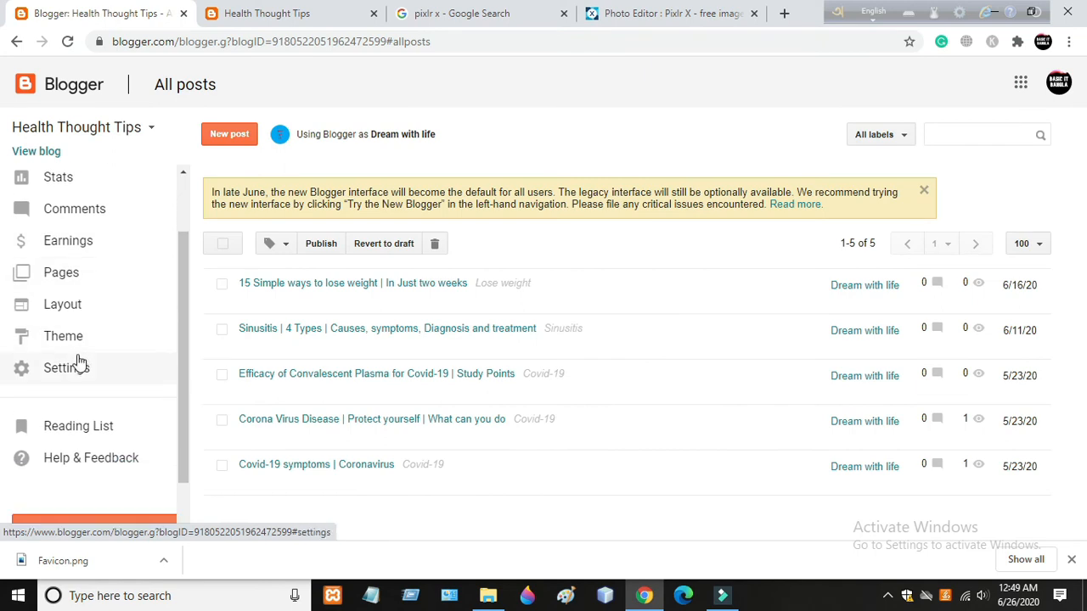
left_click(80, 307)
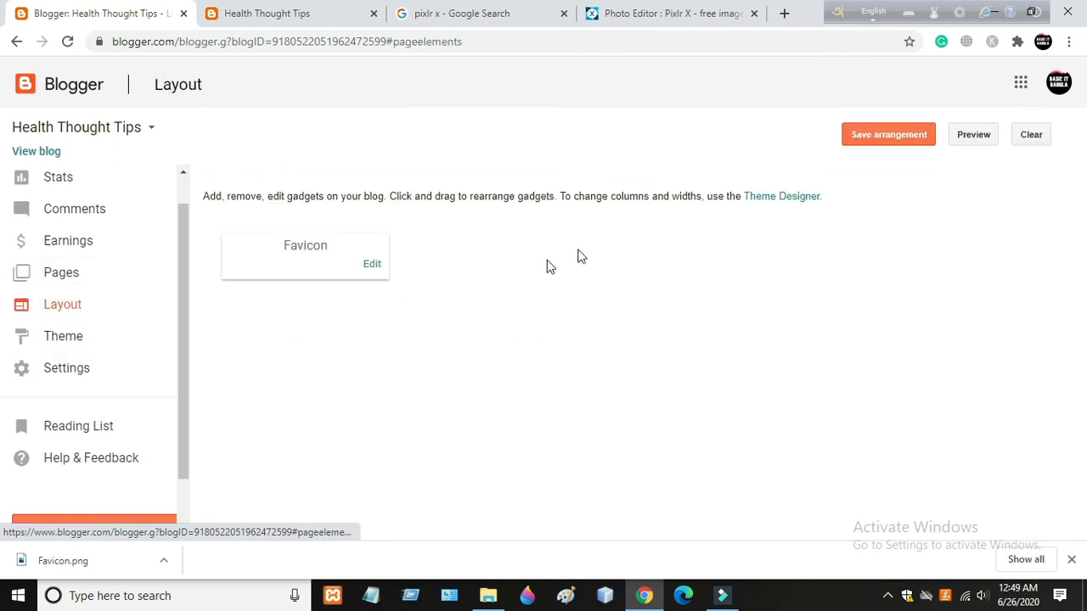
left_click(114, 318)
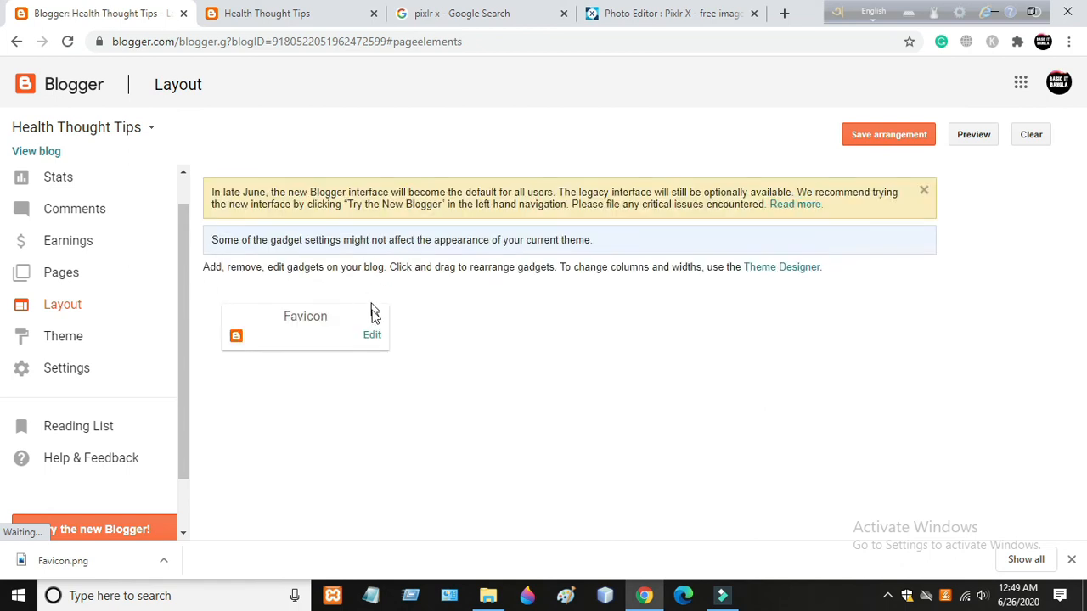
left_click(372, 334)
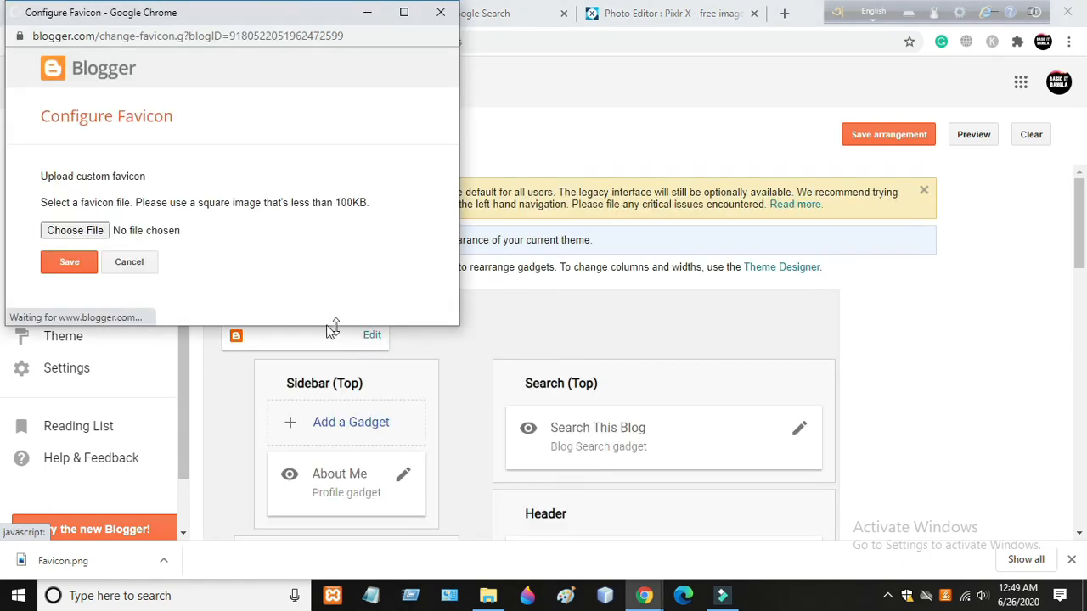
- Upload Favicon.png from the Downloads folder as the custom favicon and save it along with the layout arrangement
left_click(91, 232)
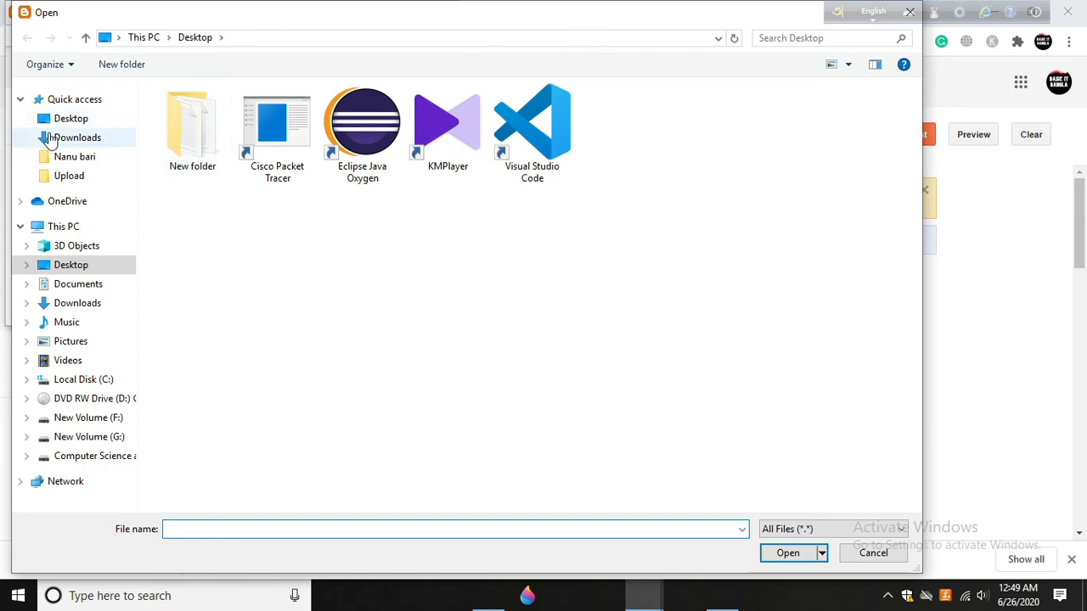
left_click(71, 141)
double_click(274, 156)
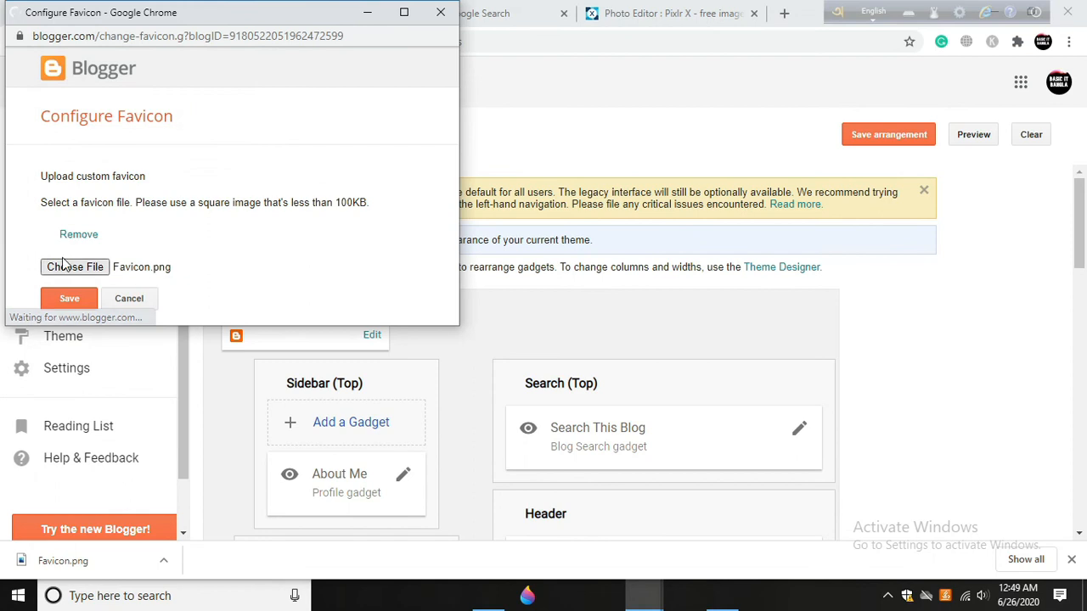
left_click(78, 295)
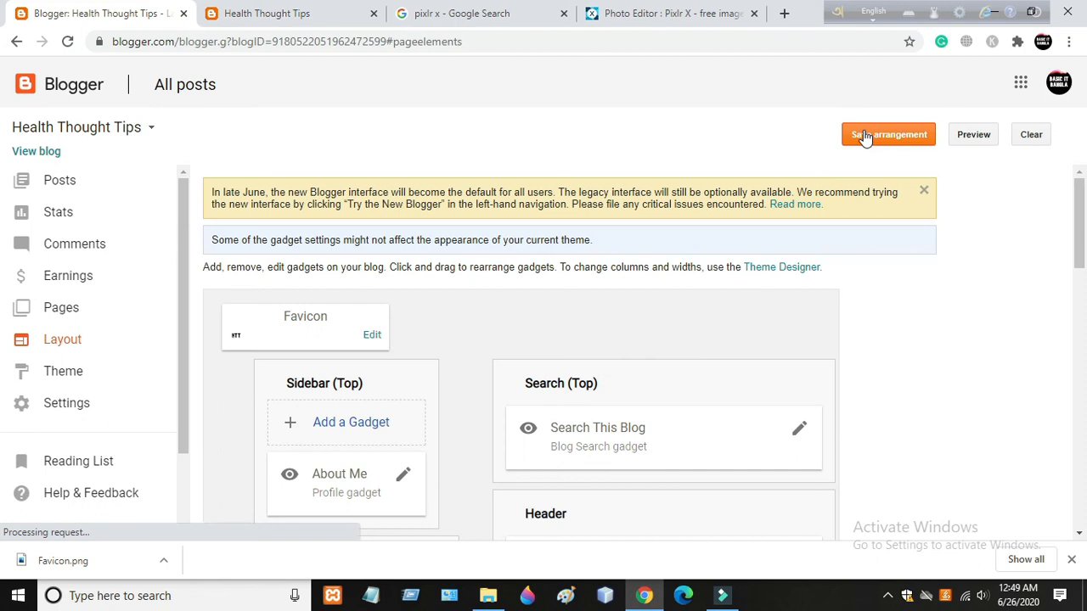
left_click(889, 134)
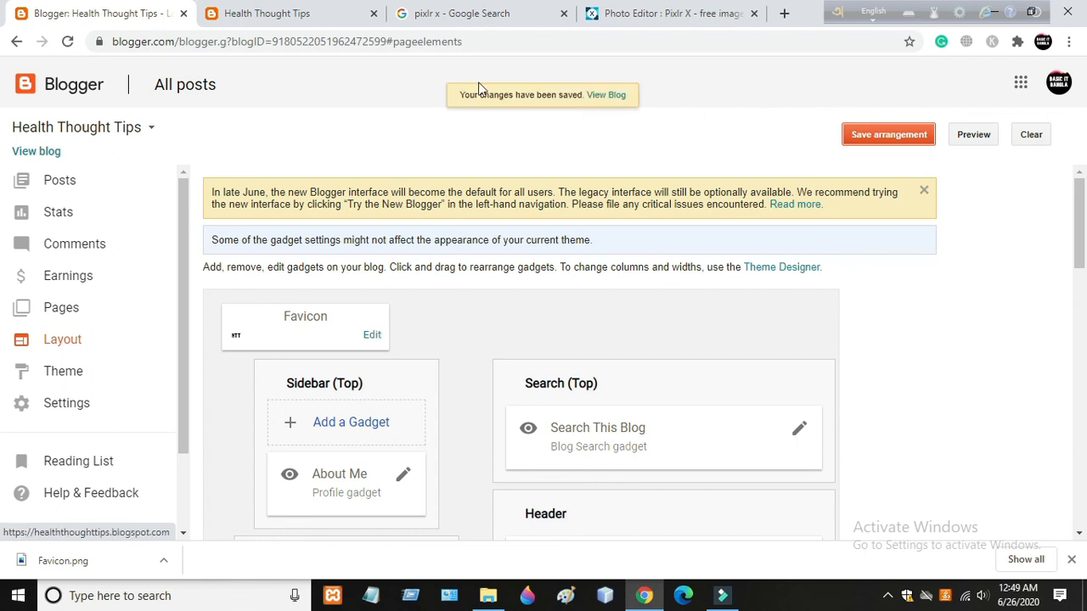
- Reload the Health Thought Tips blog page to check its favicon
left_click(266, 13)
left_click(68, 41)
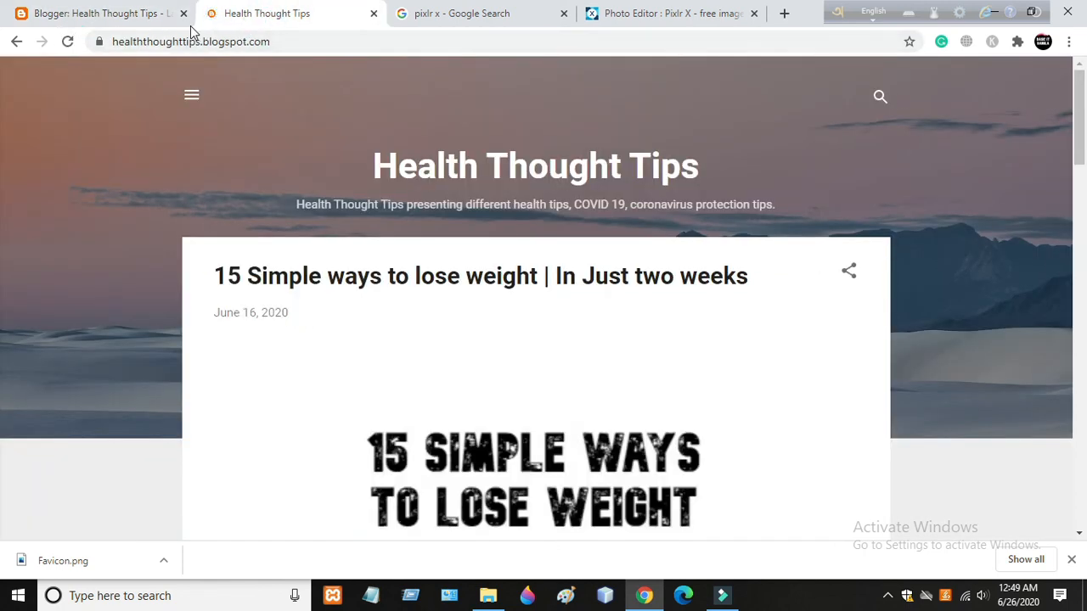